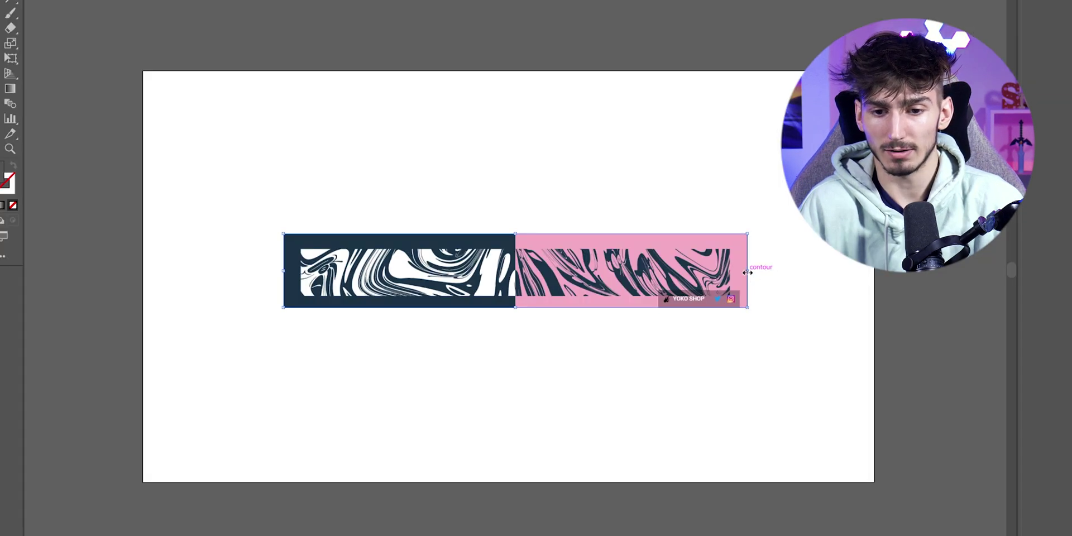
Enlarge the banner screenshot around its centre and zoom out to the whole artboard.
drag(747, 272, 839, 272)
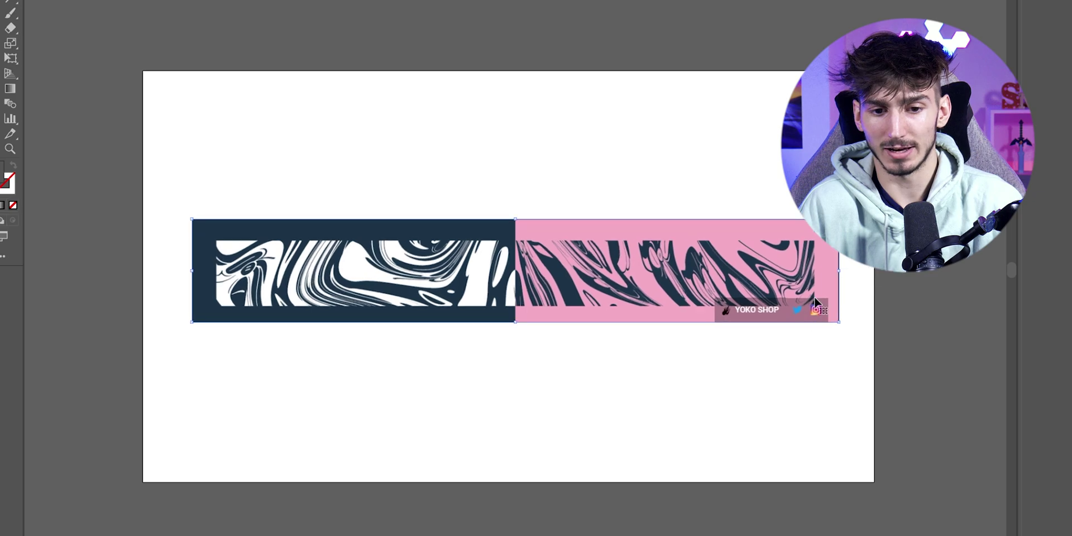
click(746, 367)
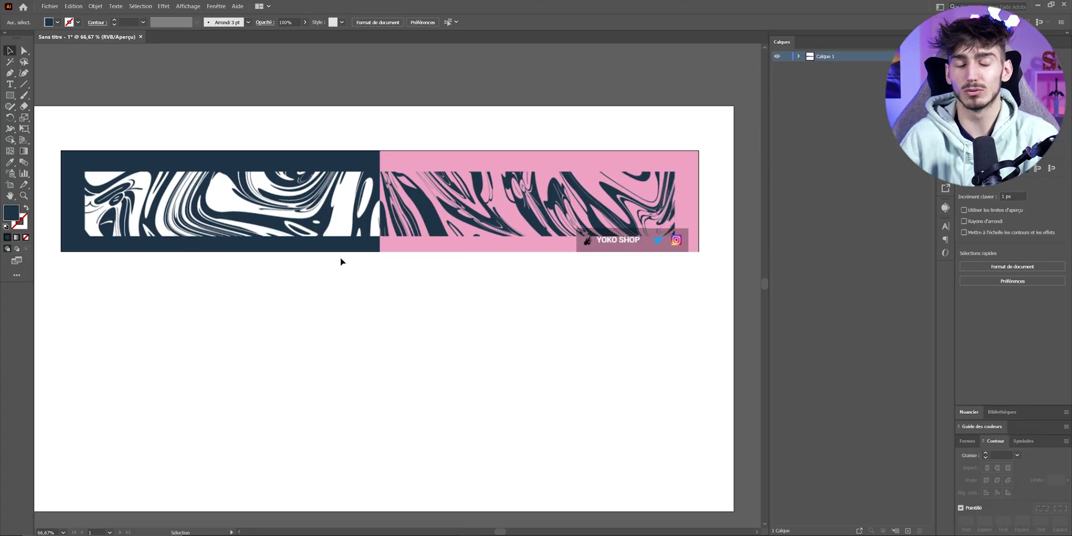
key(ctrl+minus)
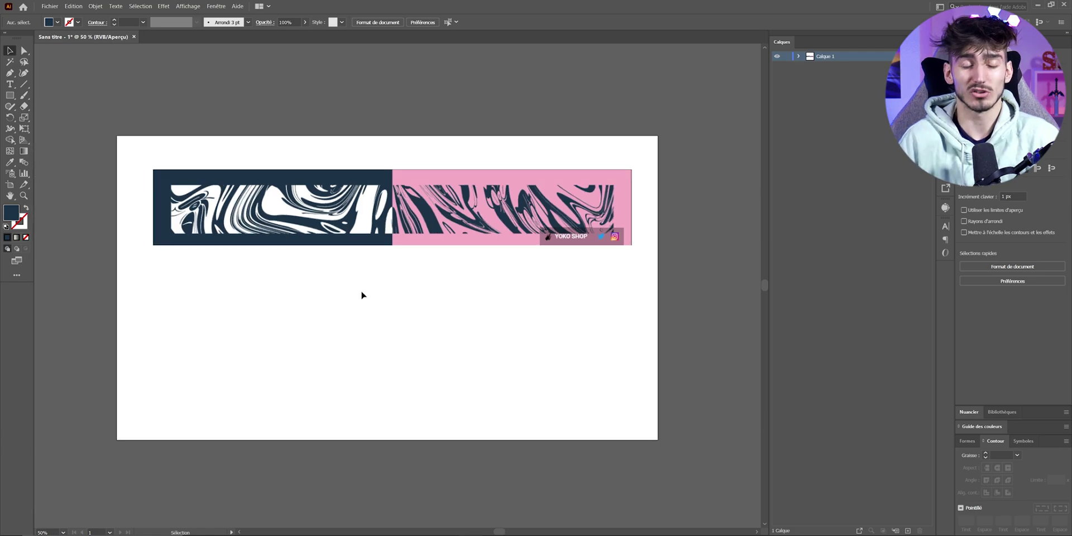
scroll(392, 249, up, 1)
scroll(250, 232, up, 2)
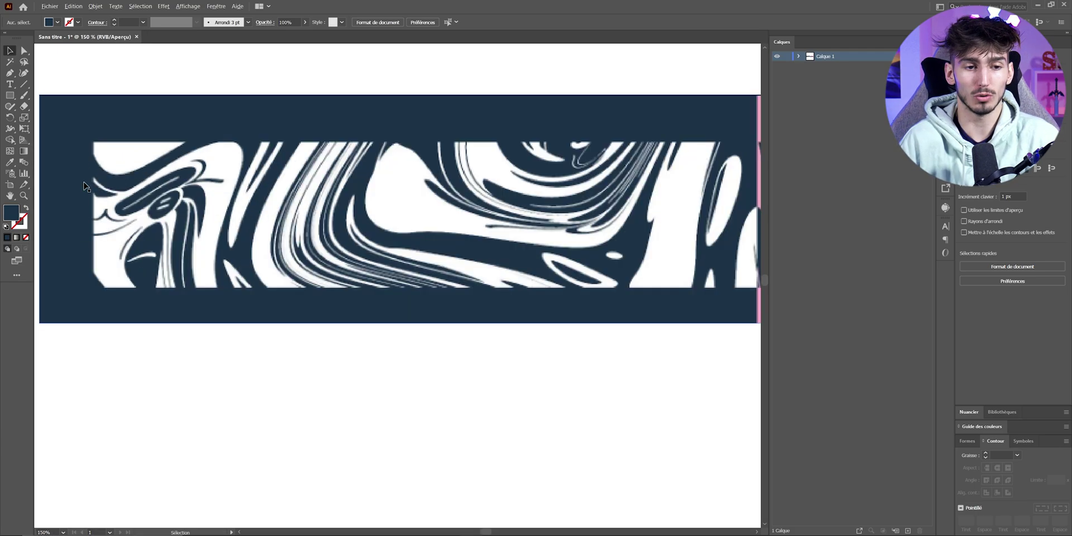
Scroll around the artboard to review the enlarged banner and the pink cat sketch.
scroll(215, 227, up, 2)
scroll(207, 279, down, 1)
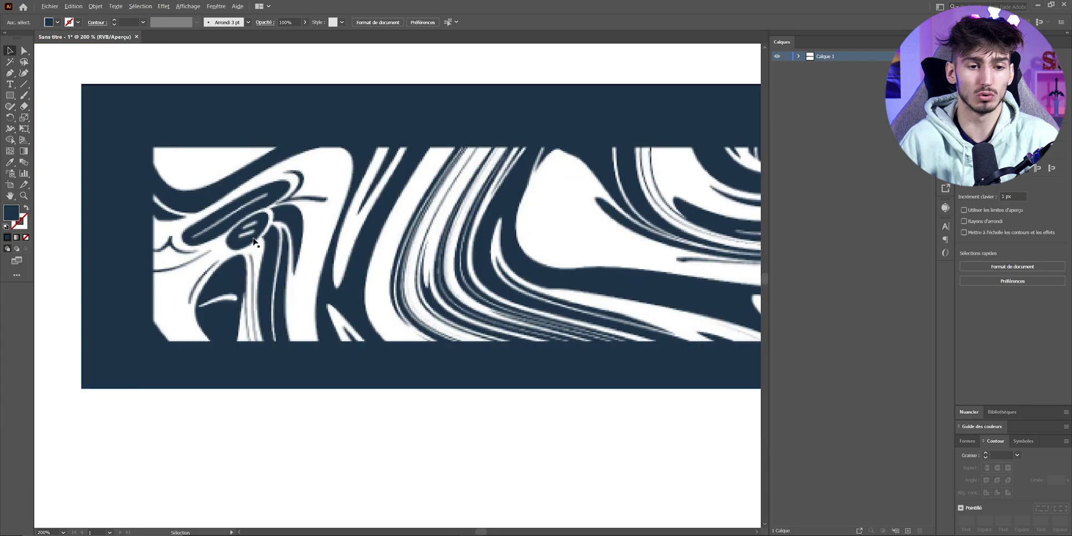
scroll(271, 240, down, 1)
scroll(274, 253, down, 1)
scroll(613, 256, up, 4)
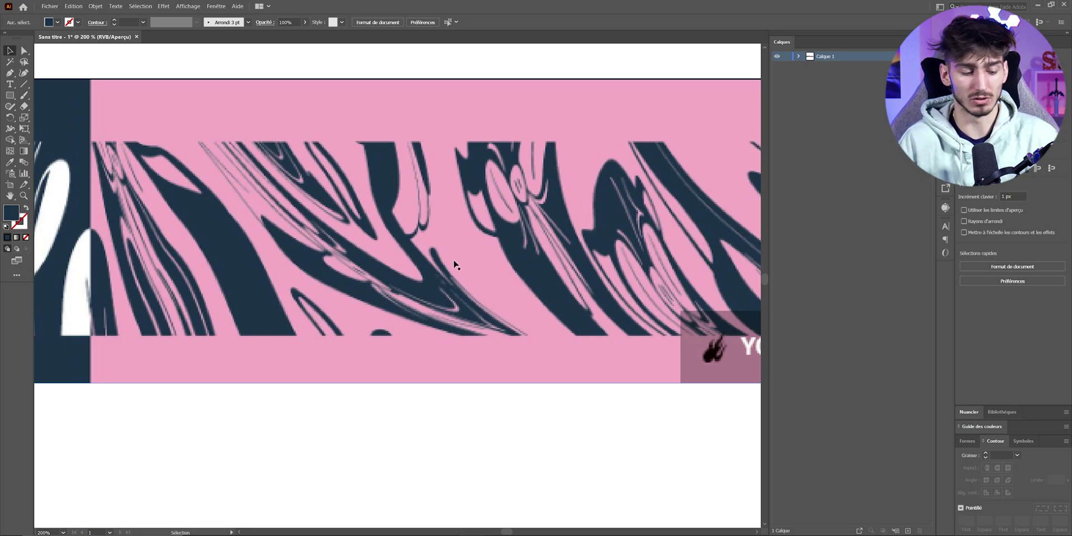
scroll(454, 264, down, 4)
scroll(403, 273, down, 1)
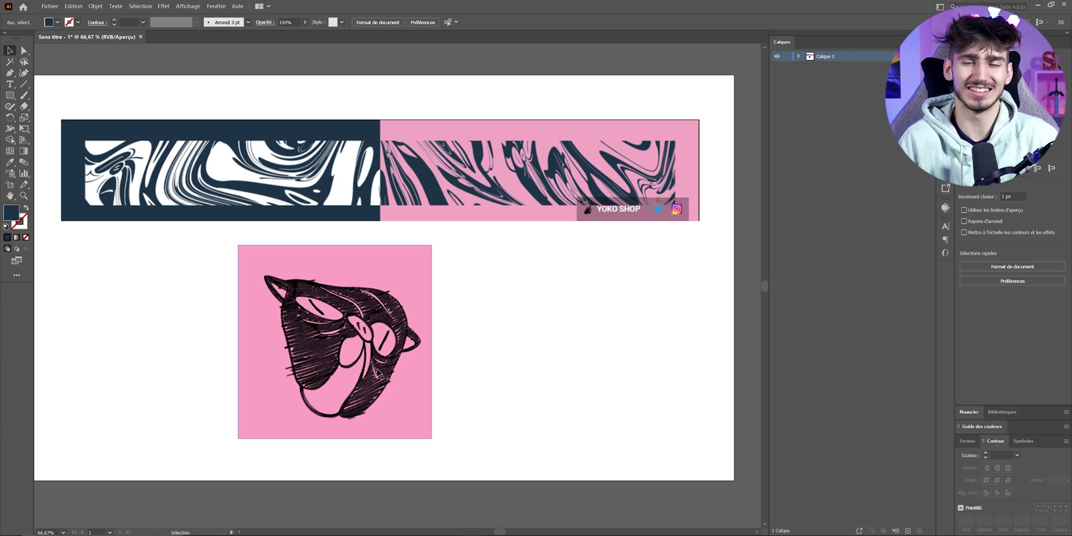
Scroll the artboard while the traced dark-blue cat is copied into rows.
scroll(346, 301, down, 2)
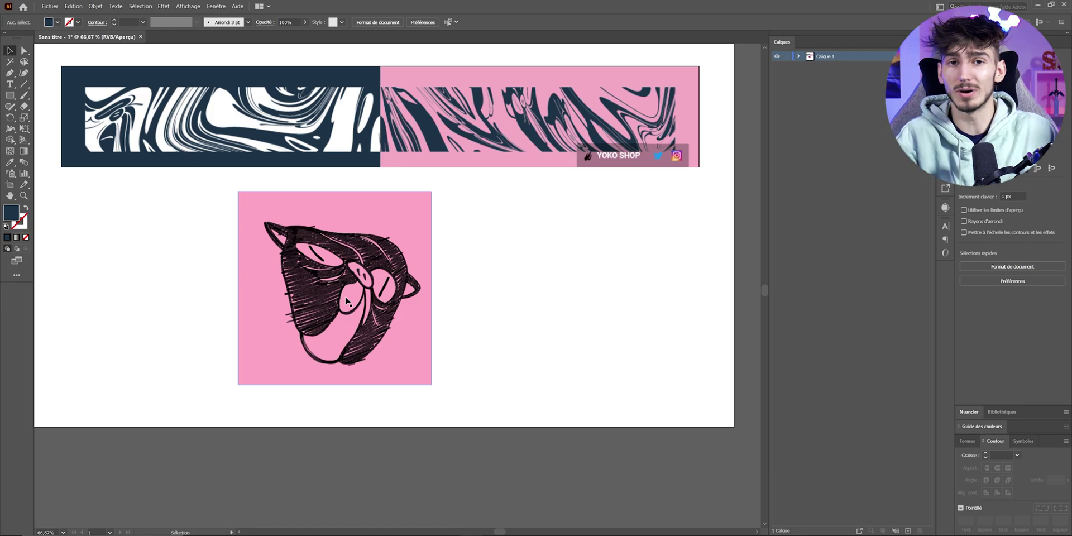
scroll(334, 308, up, 1)
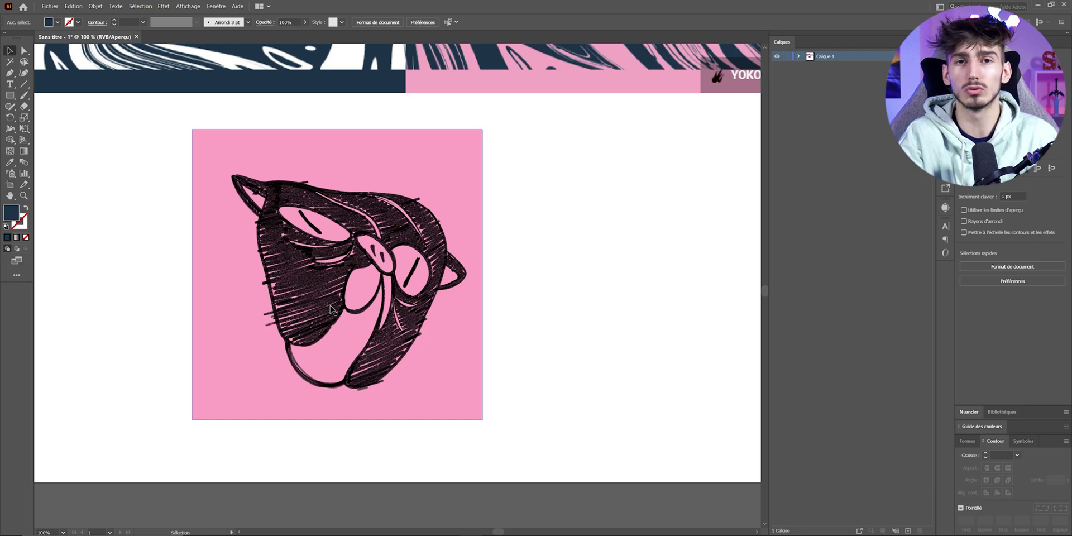
scroll(301, 279, up, 3)
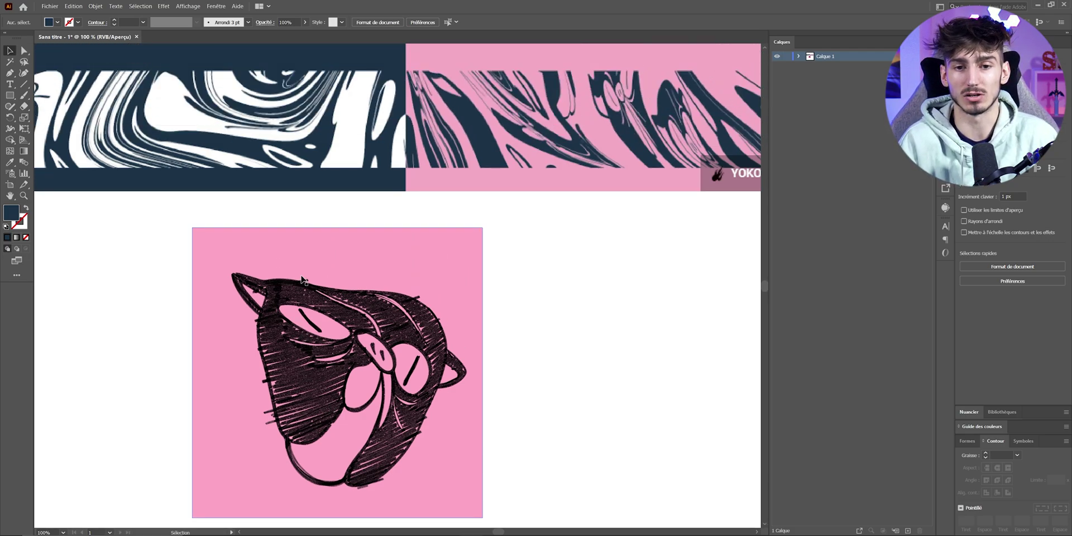
scroll(539, 199, up, 2)
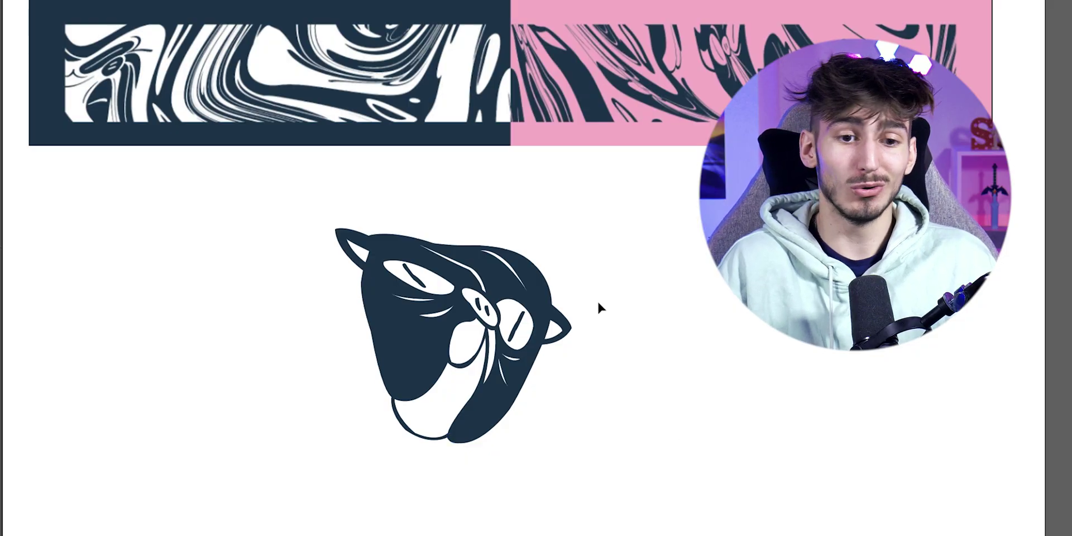
scroll(334, 355, up, 2)
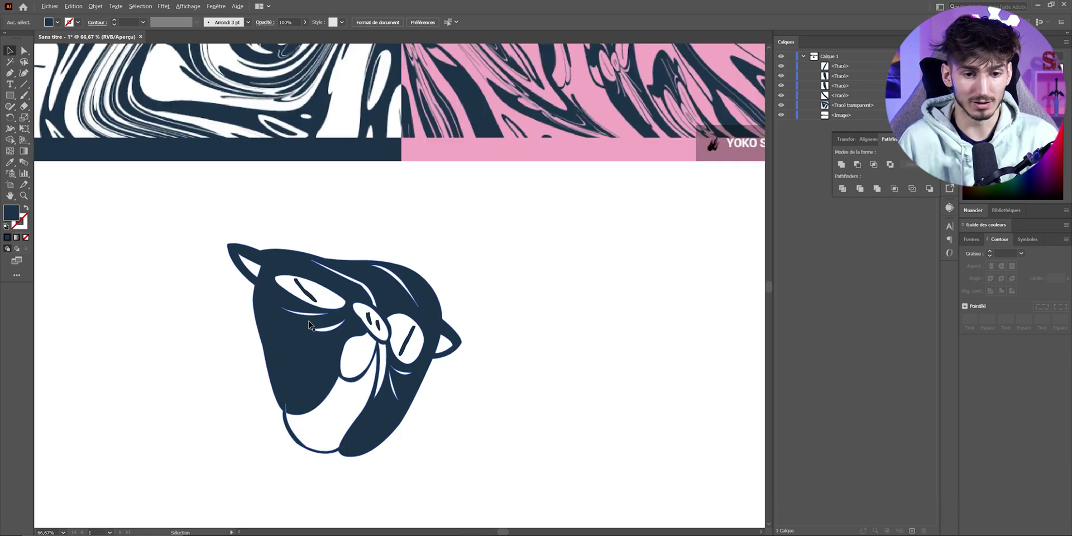
scroll(442, 362, down, 2)
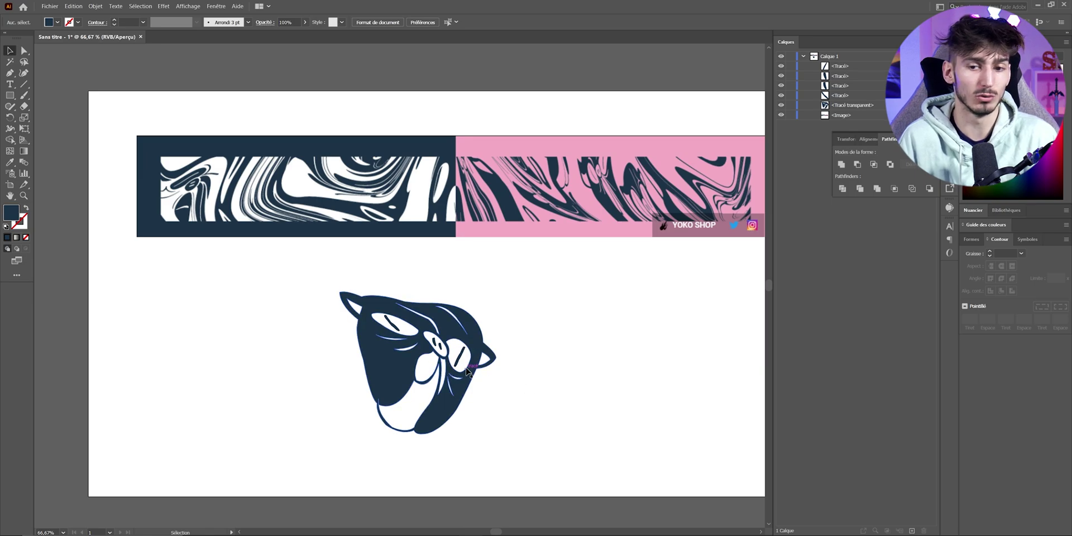
scroll(468, 371, up, 2)
scroll(581, 357, down, 2)
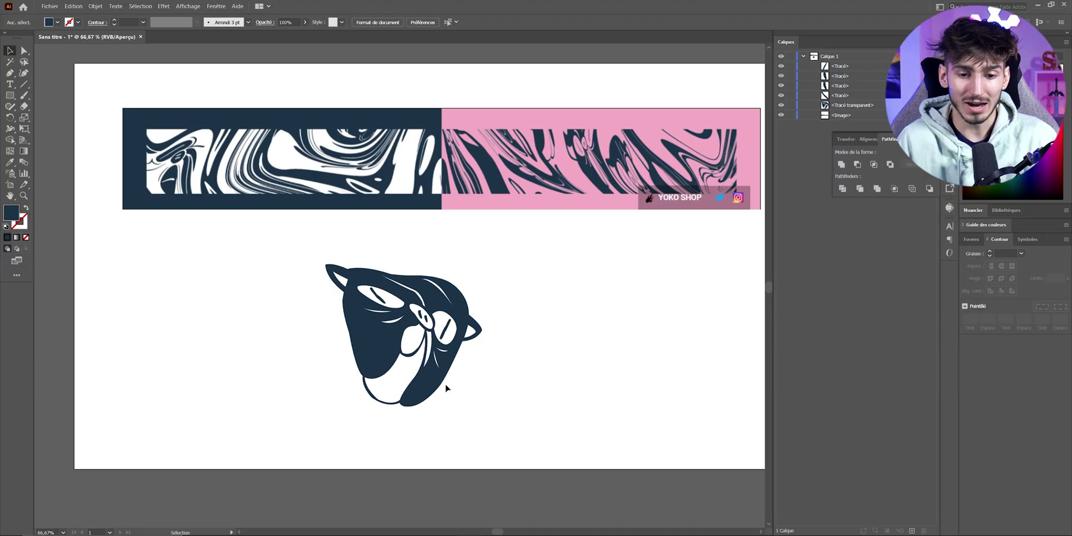
scroll(474, 391, down, 1)
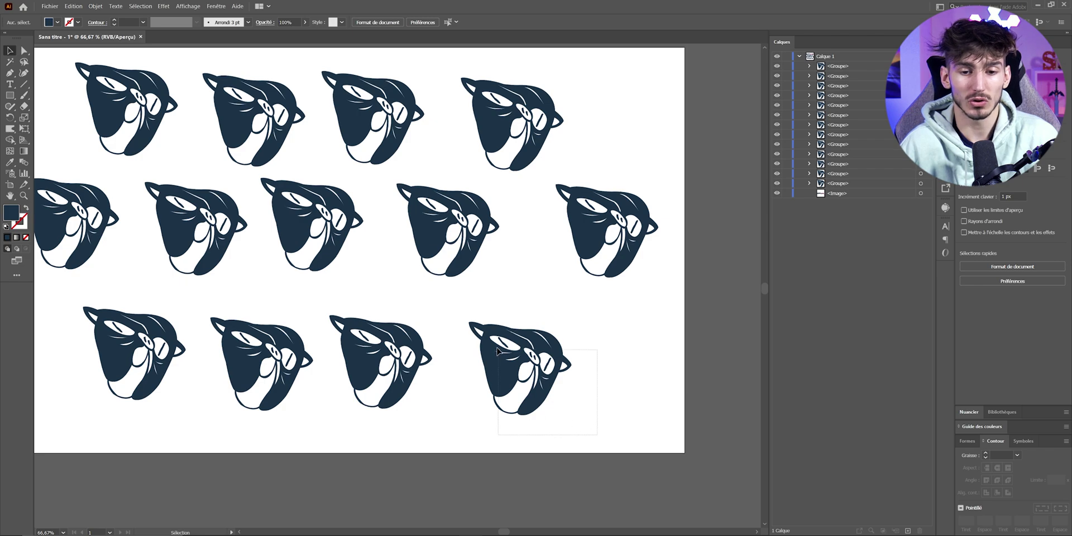
Resize the bottom-right cat using the Transform panel, then zoom out to the banner.
drag(596, 434, 461, 317)
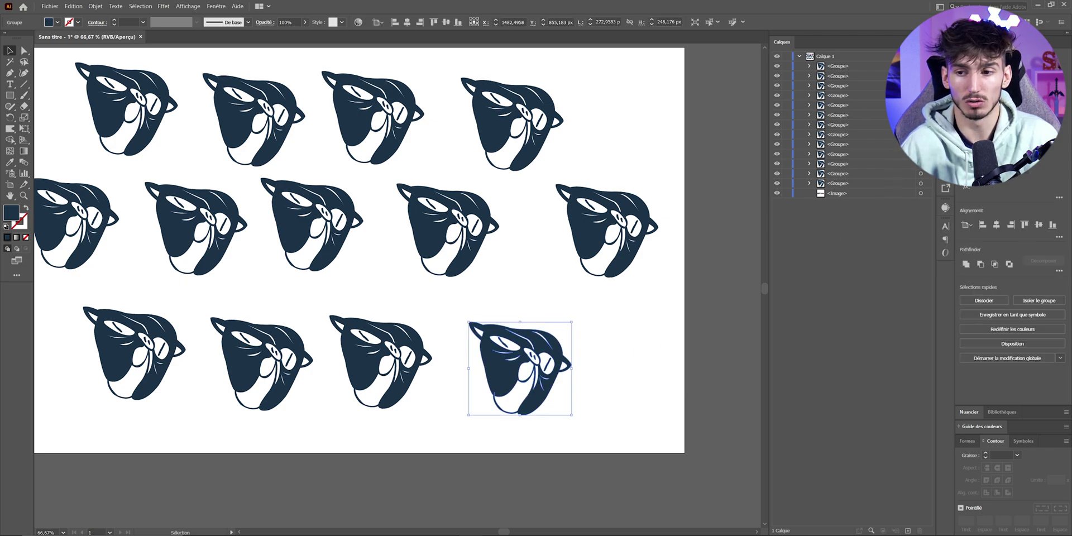
key(ctrl+shift+F9)
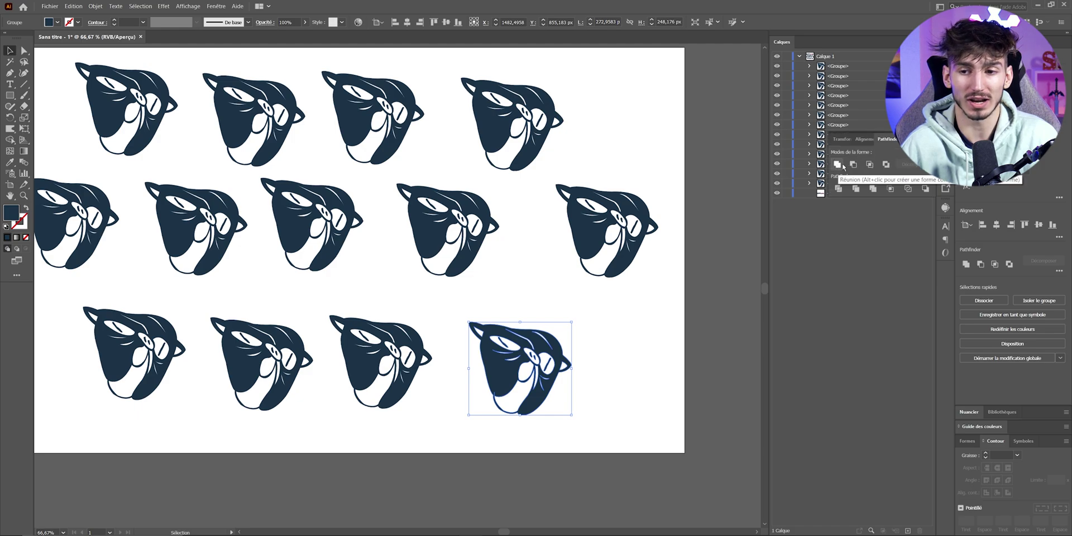
click(216, 7)
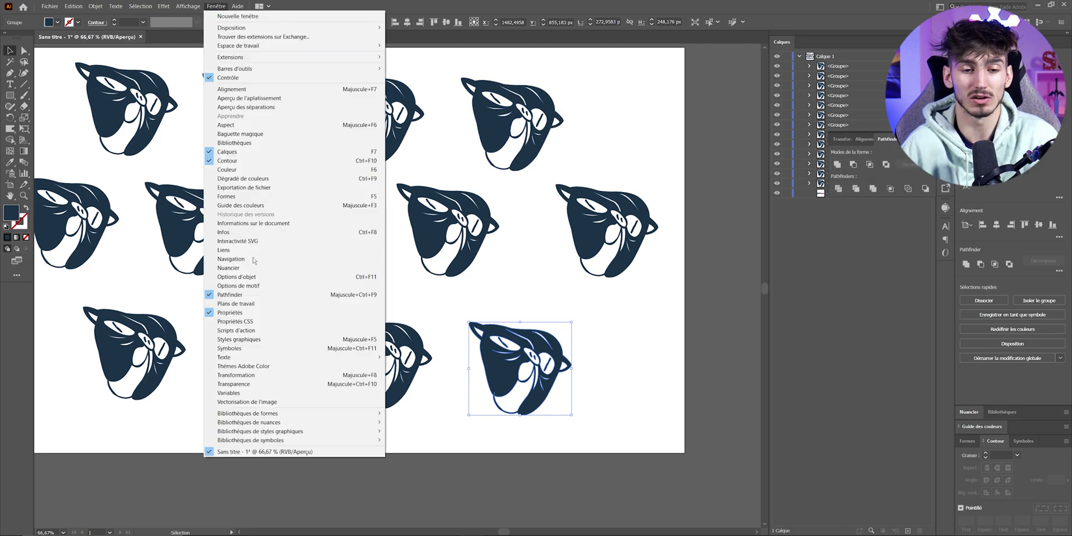
click(686, 347)
key(ctrl+minus)
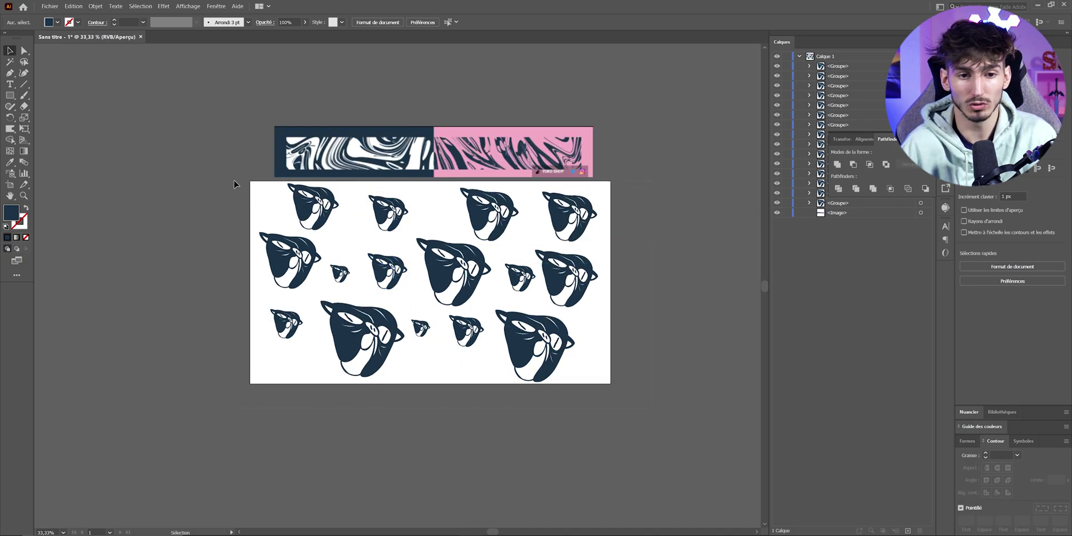
Choose Outil Déformation (Warp tool) from the reshaping-tools flyout in the toolbar.
drag(234, 184, 279, 213)
scroll(491, 321, up, 1)
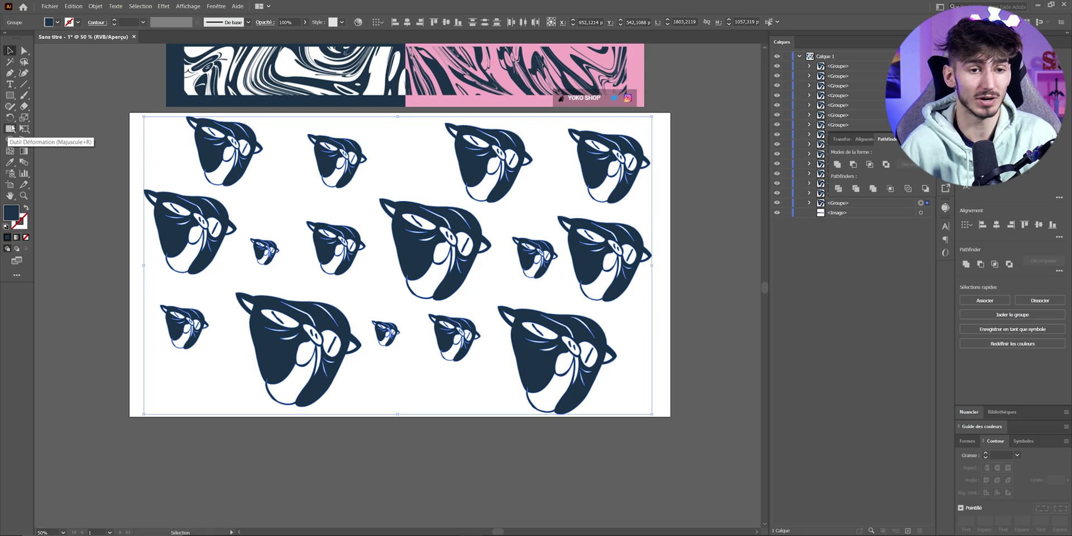
click(83, 85)
click(216, 7)
mouse_move(234, 68)
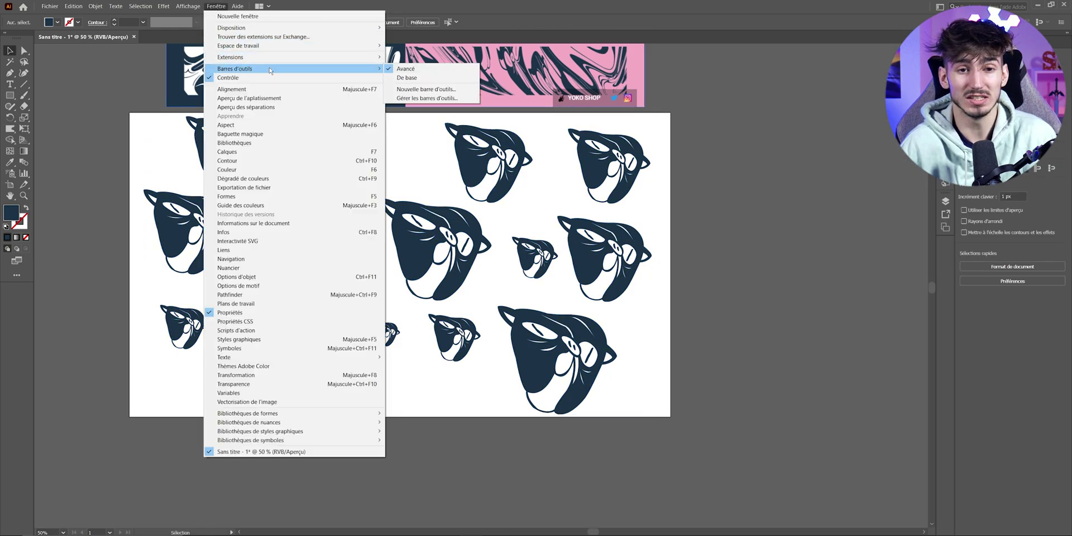
click(406, 69)
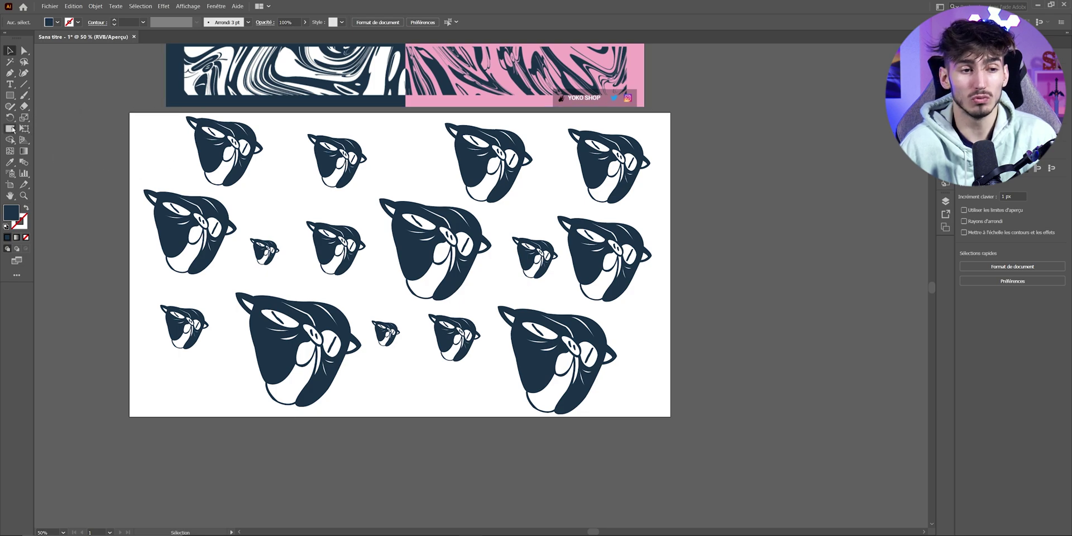
click(13, 129)
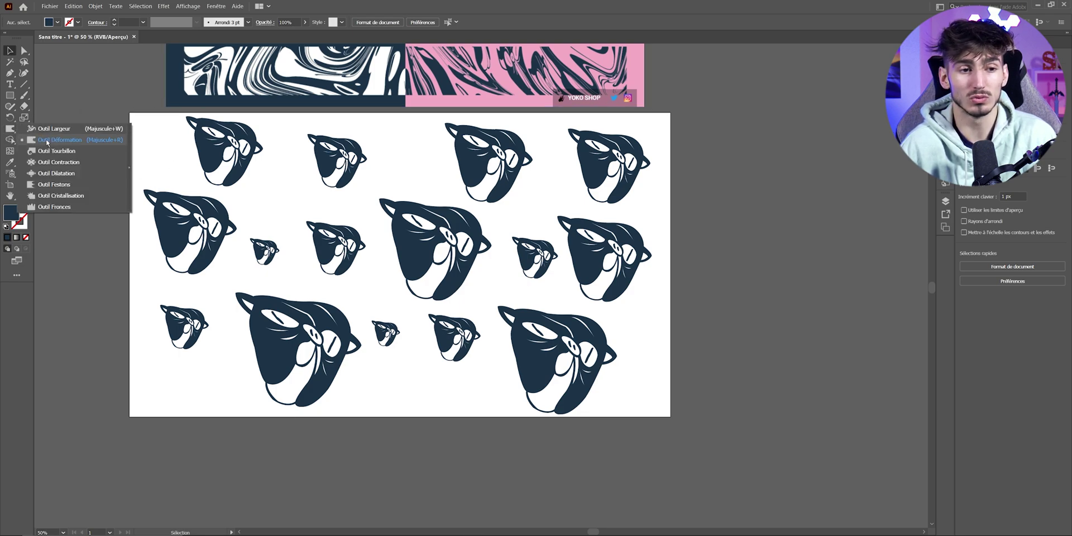
click(47, 141)
click(11, 128)
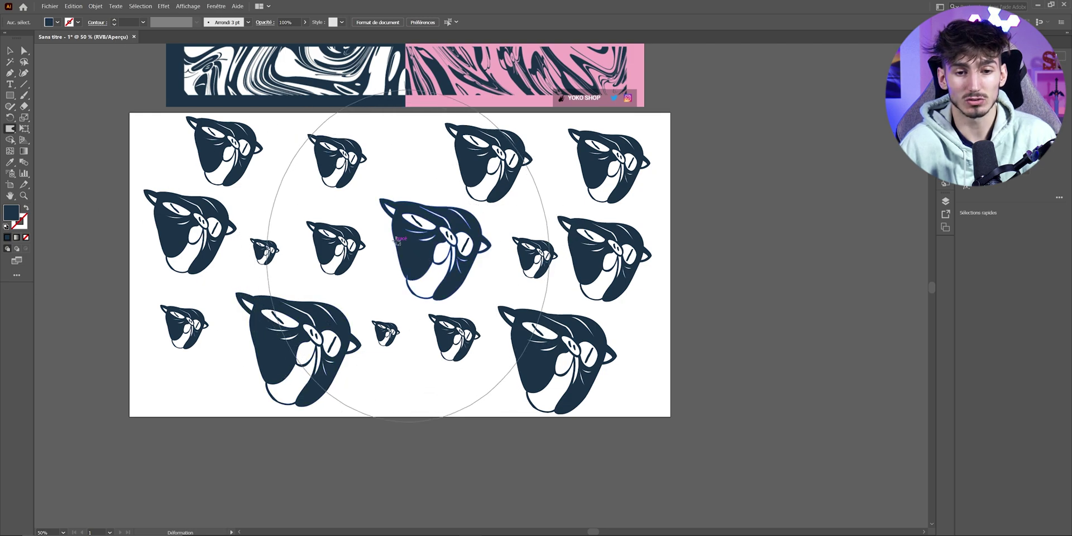
Select all the cats and warp-drag them into swirls toward the lower left and across.
key(v)
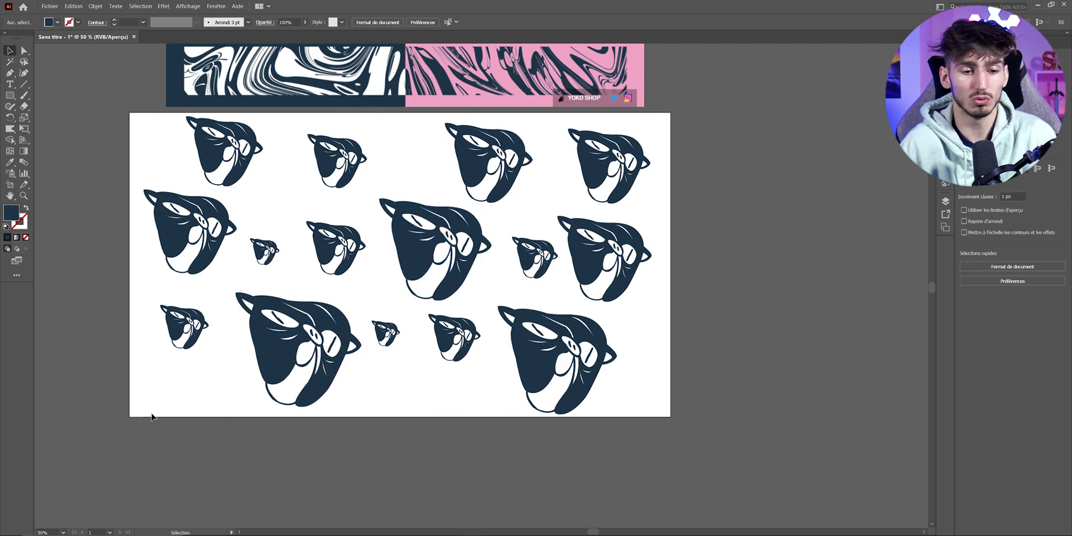
key(ctrl+a)
key(shift+r)
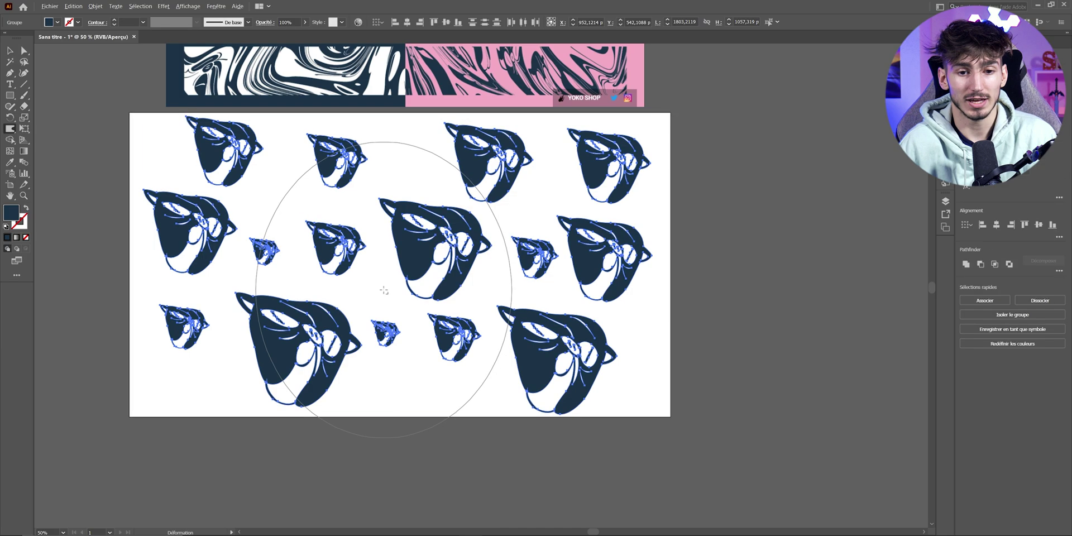
scroll(383, 274, down, 1)
mouse_move(384, 275)
mouse_down()
mouse_move(358, 319)
mouse_move(336, 313)
mouse_up()
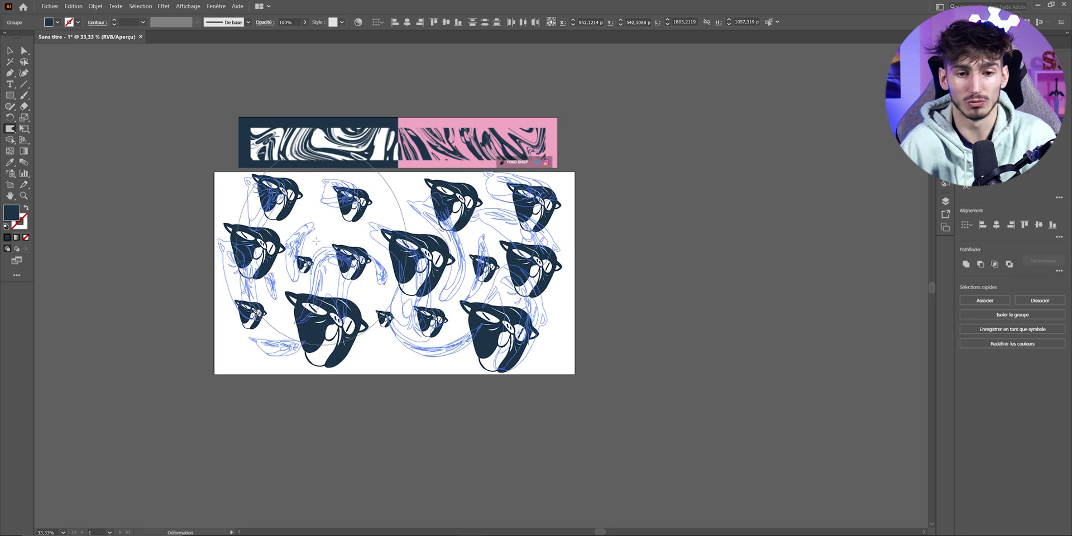
drag(337, 313, 291, 235)
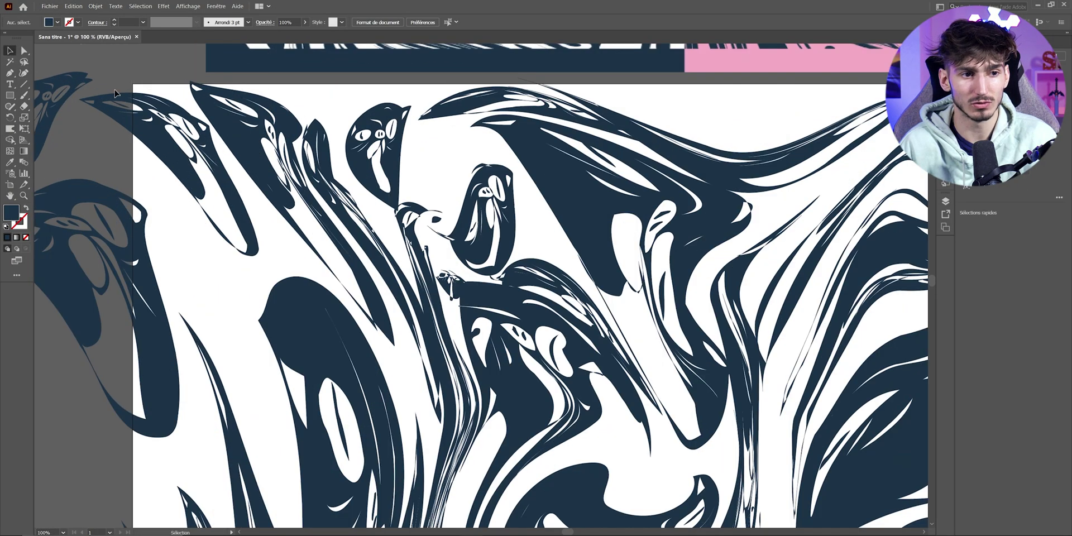
Warp the top-centre dark shape into a new curve.
scroll(350, 184, down, 3)
click(229, 162)
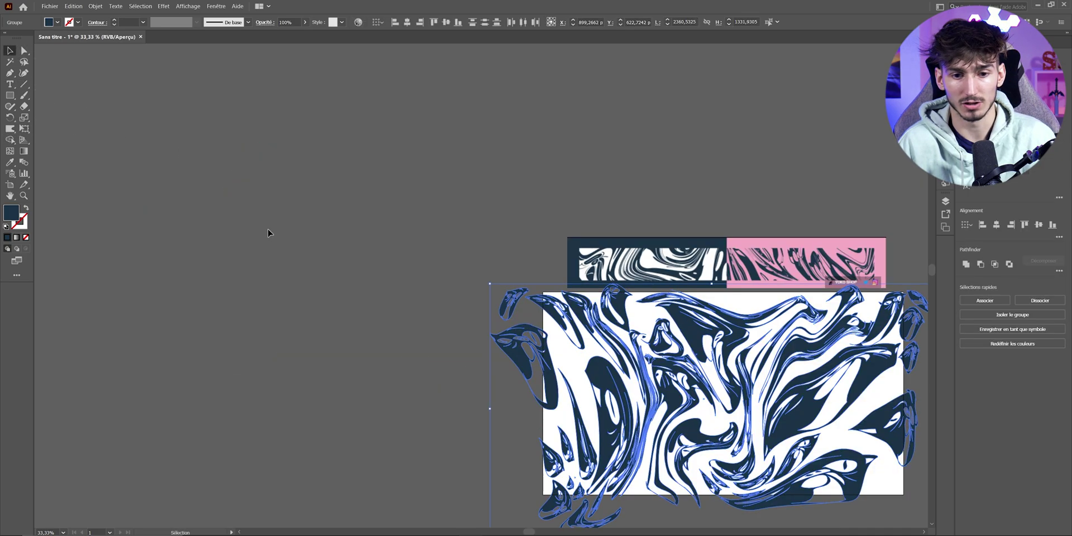
click(268, 232)
scroll(617, 339, up, 2)
scroll(617, 339, up, 4)
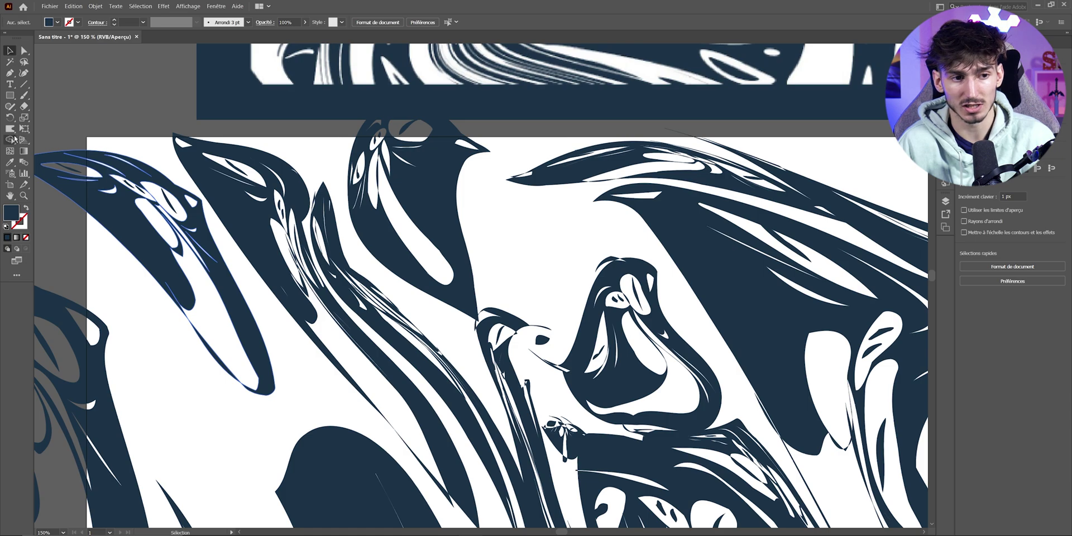
click(10, 129)
mouse_move(492, 235)
mouse_down()
mouse_move(450, 204)
mouse_move(530, 223)
mouse_up()
scroll(530, 223, down, 4)
Drag the dark-and-pink banner preview up and to the left, then deselect it.
click(10, 51)
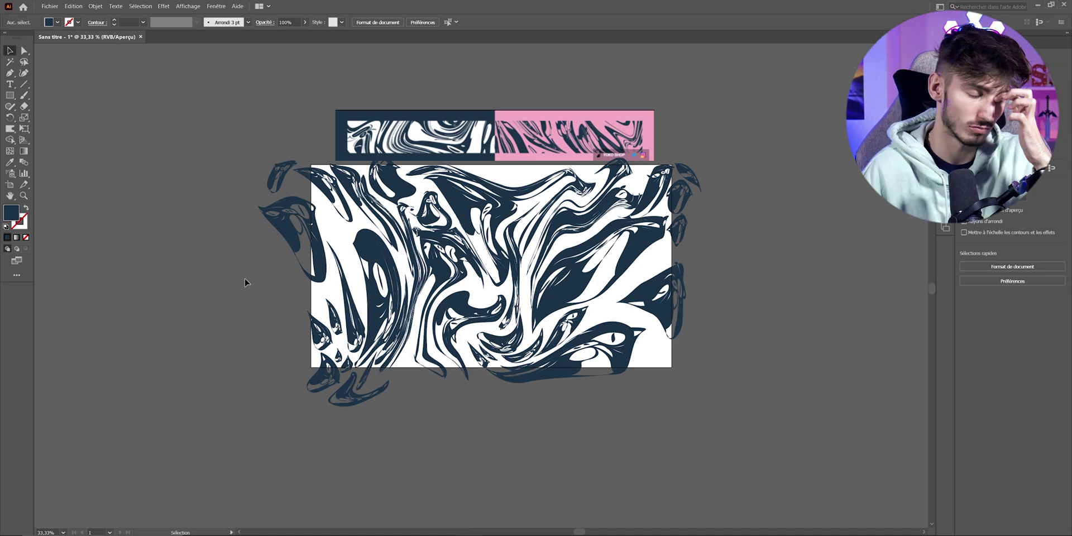
click(525, 132)
drag(525, 133, 513, 101)
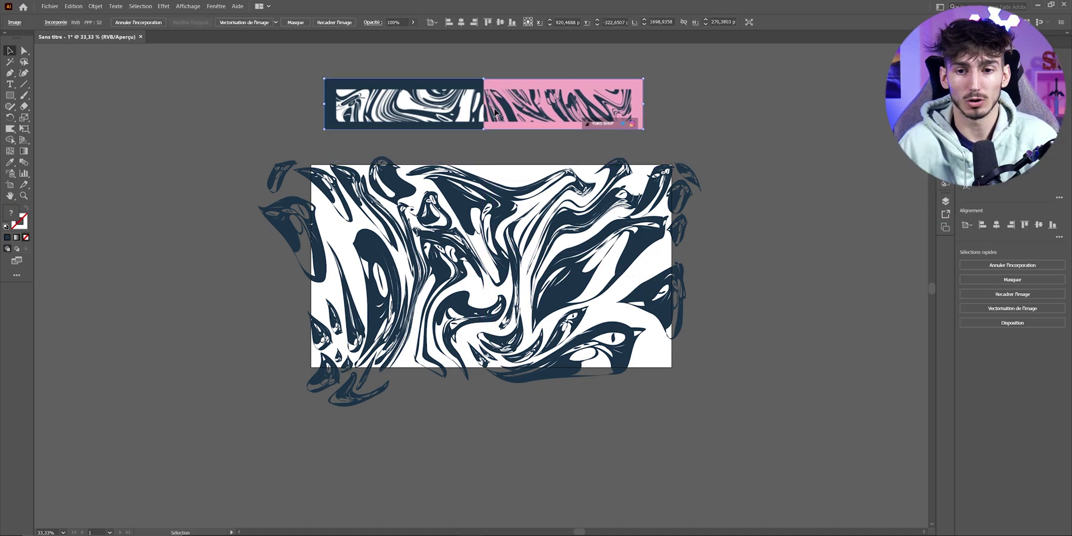
click(832, 434)
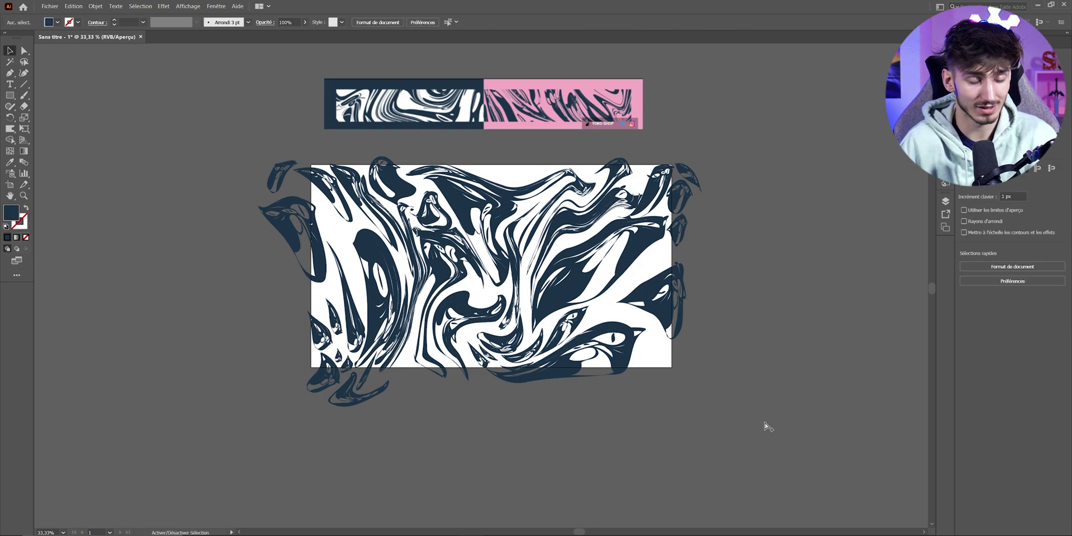
key(ctrl+alt+shift+s)
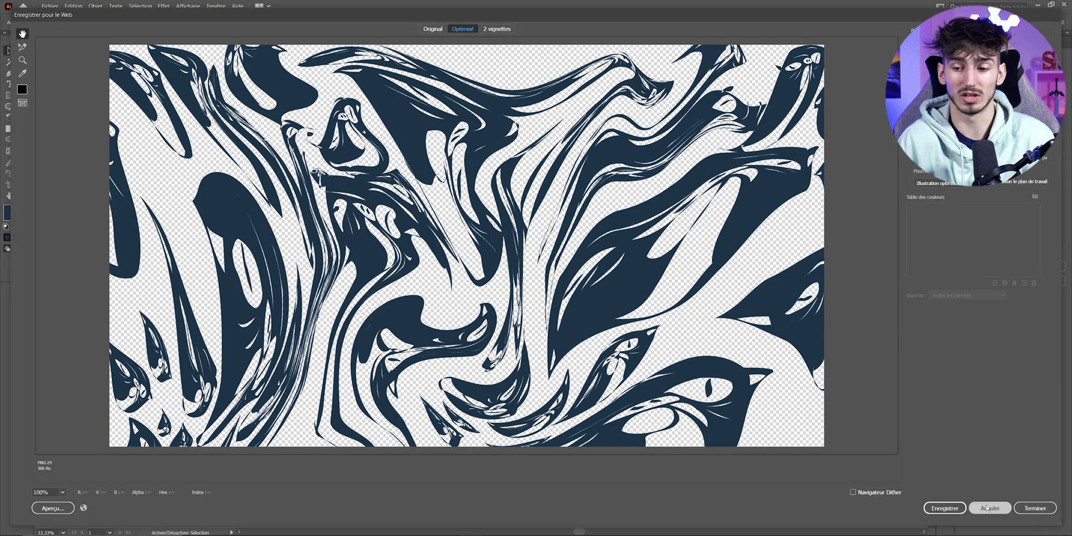
Reopen Save for Web (Legacy) and set the PNG-24 export width to 4000 px.
click(986, 508)
click(49, 5)
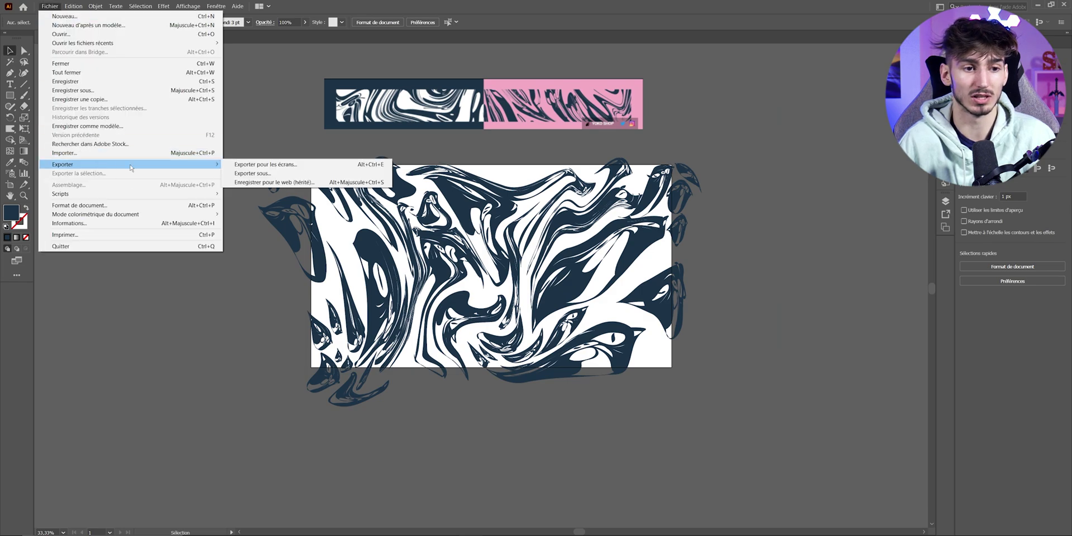
click(275, 182)
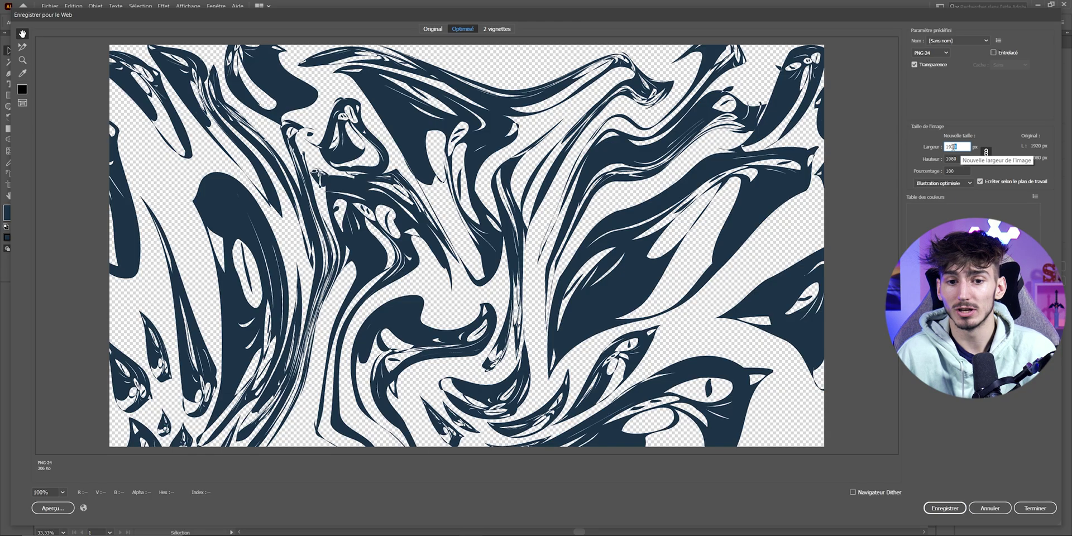
text(40)
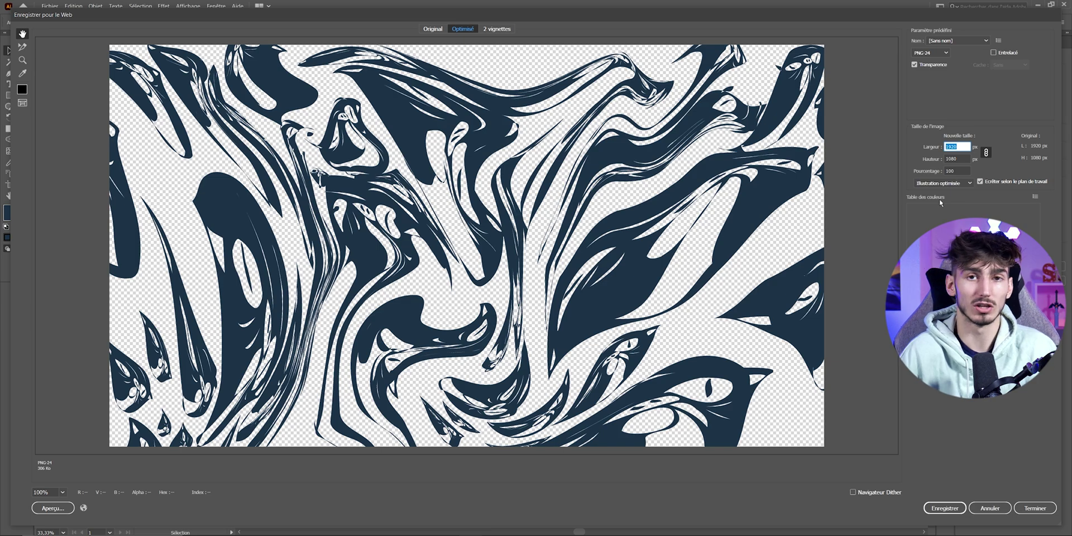
text(00)
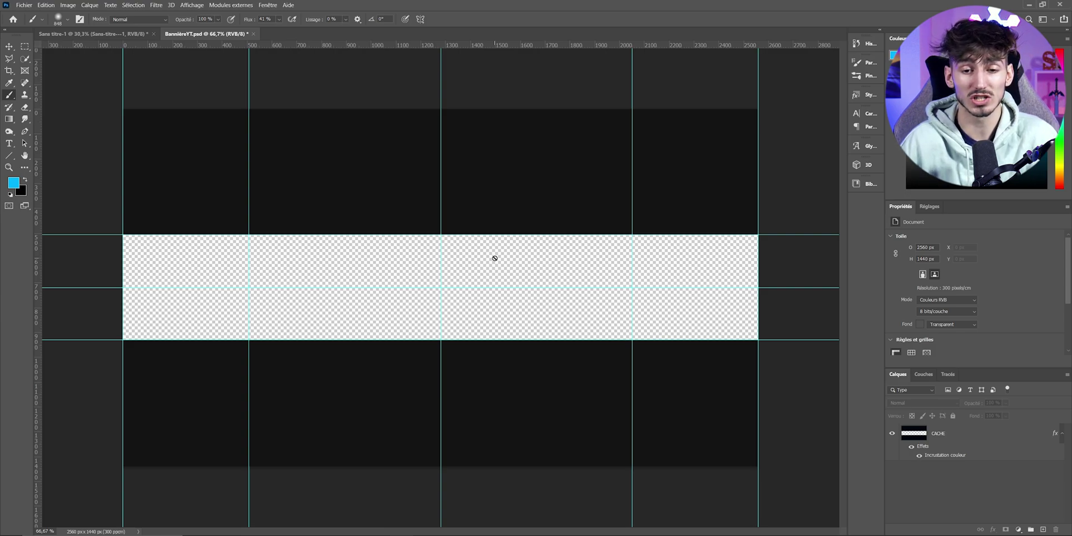
Add a new empty layer and choose the exported marble PNG to place.
key(ctrl+semicolon)
key(ctrl+semicolon)
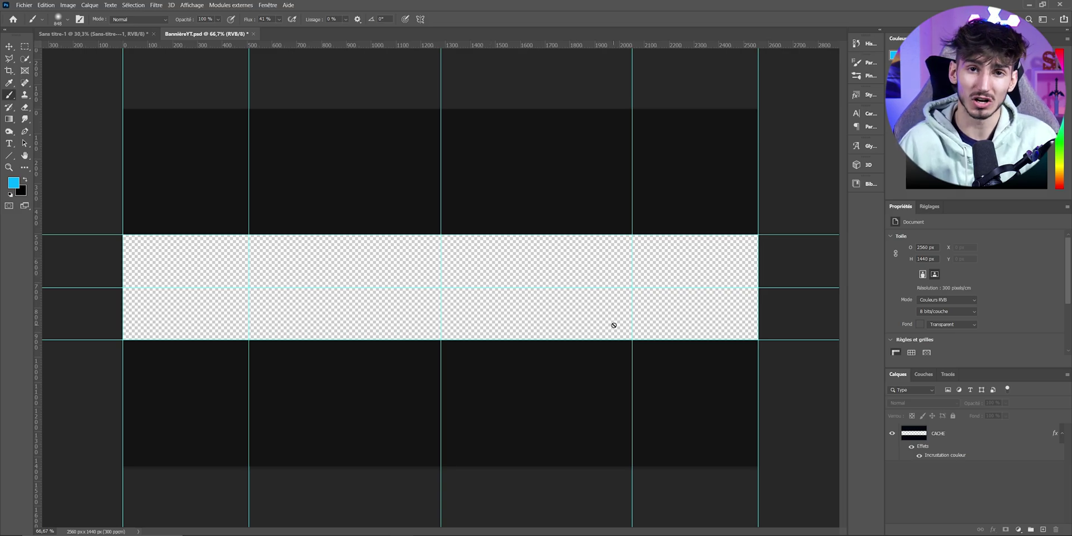
click(1043, 528)
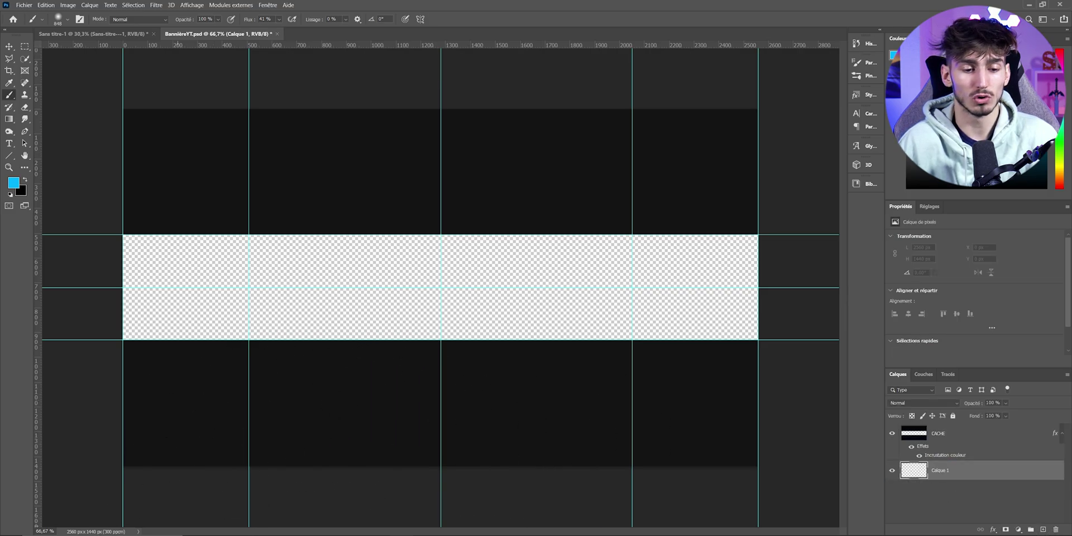
click(239, 526)
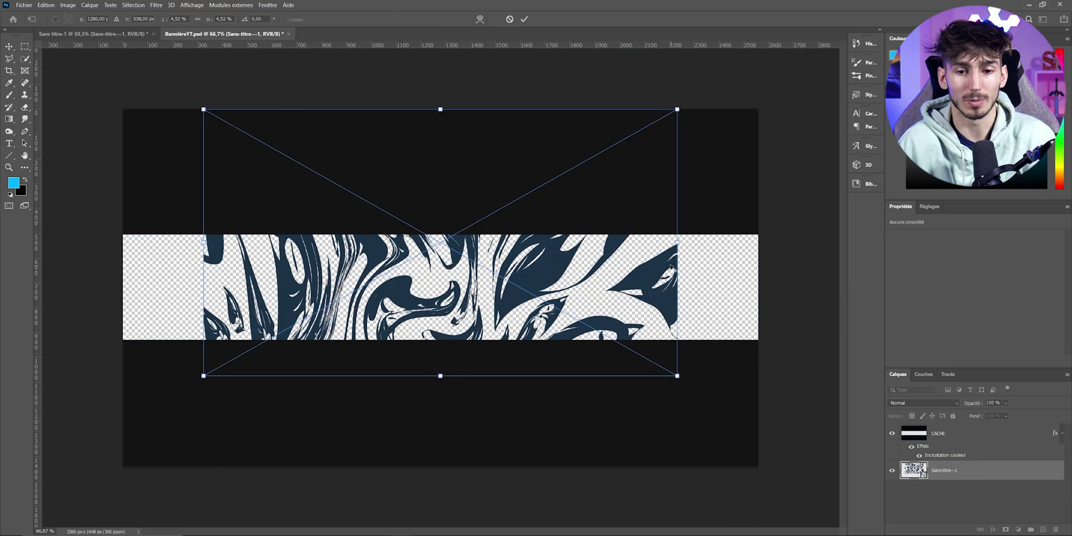
Enlarge the placed marble image, shift it up over the banner strip and confirm.
drag(678, 242, 715, 242)
drag(595, 282, 604, 219)
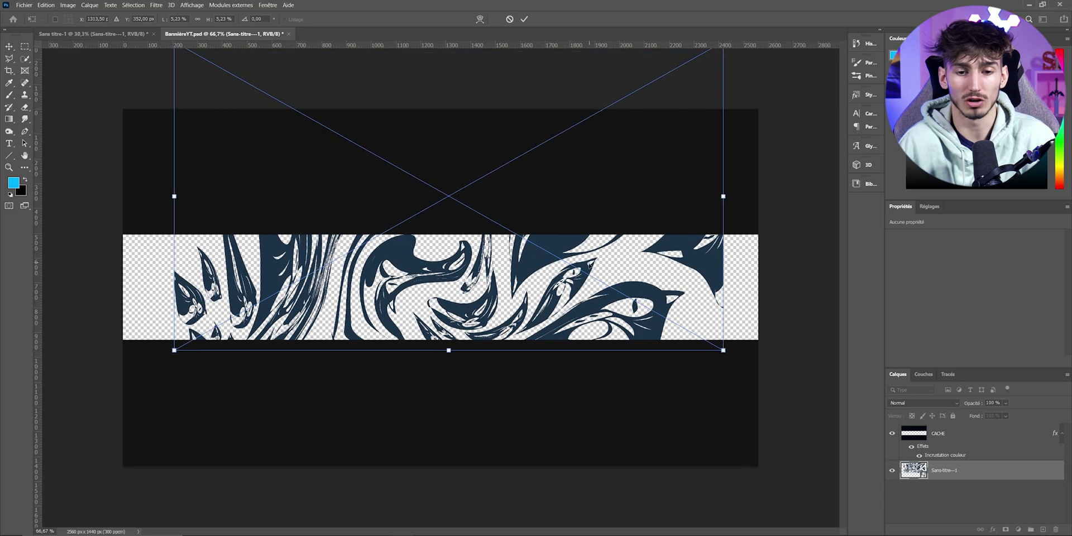
key(Return)
key(b)
scroll(187, 308, up, 5)
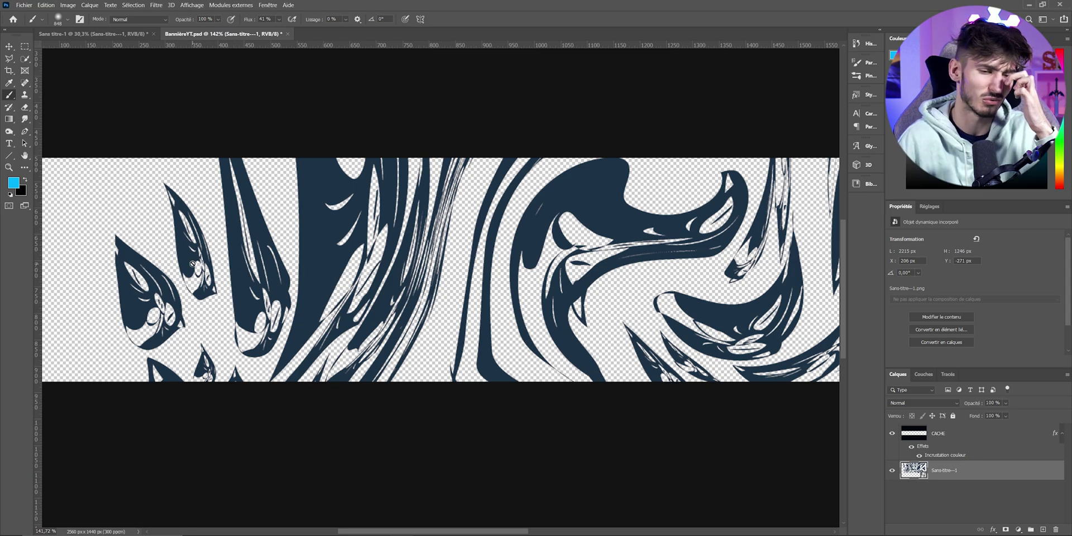
scroll(196, 268, down, 4)
scroll(212, 272, down, 1)
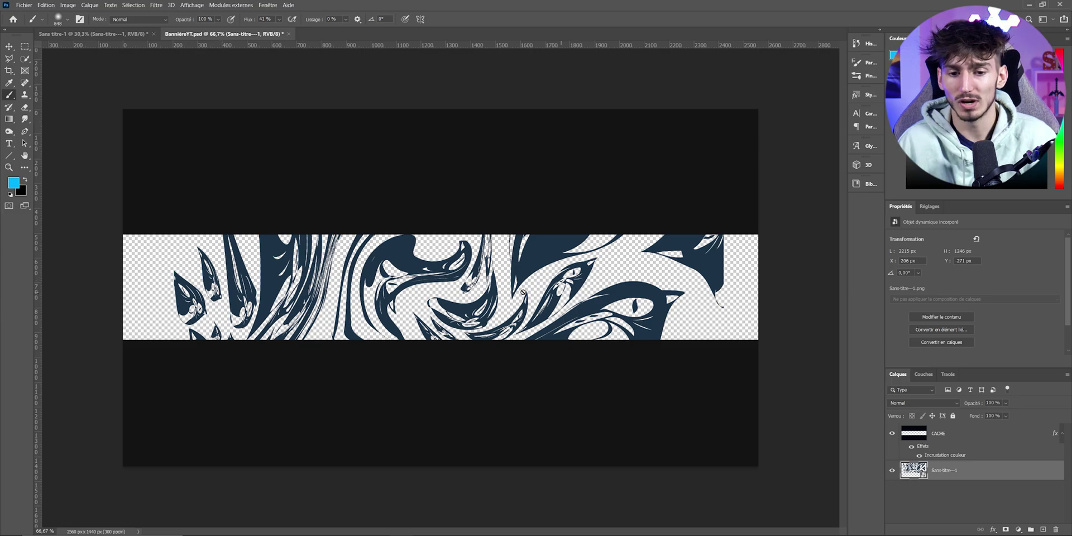
Fill the left half navy on a new layer beneath, then duplicate the marble layer.
ctrl+click(1043, 529)
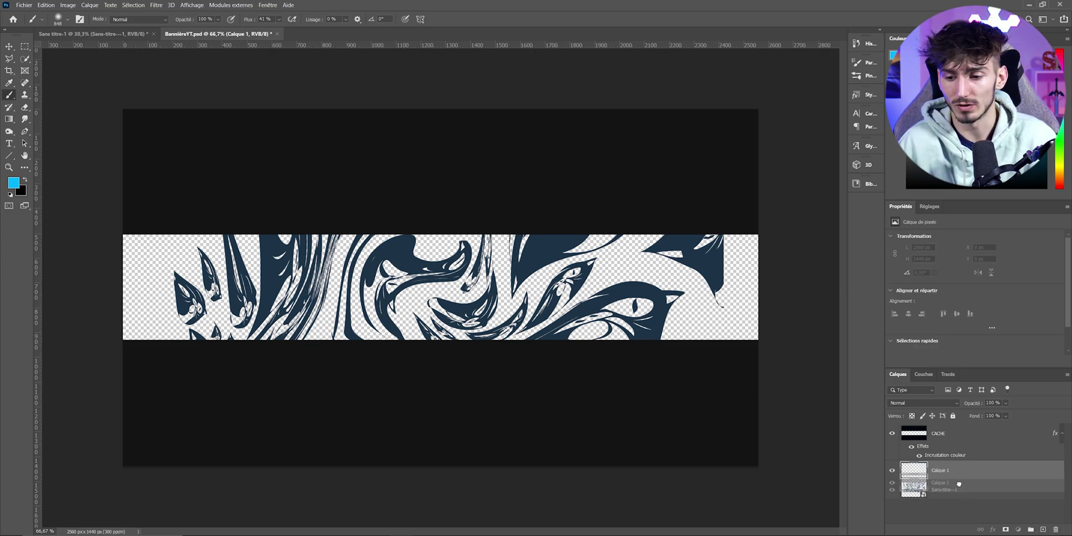
click(14, 182)
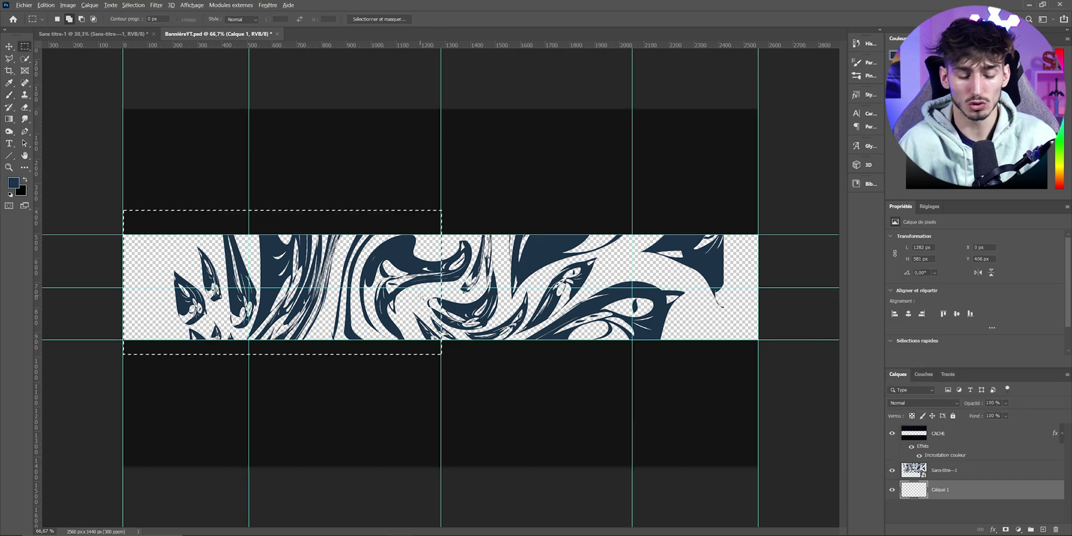
key(alt+BackSpace)
key(ctrl+d)
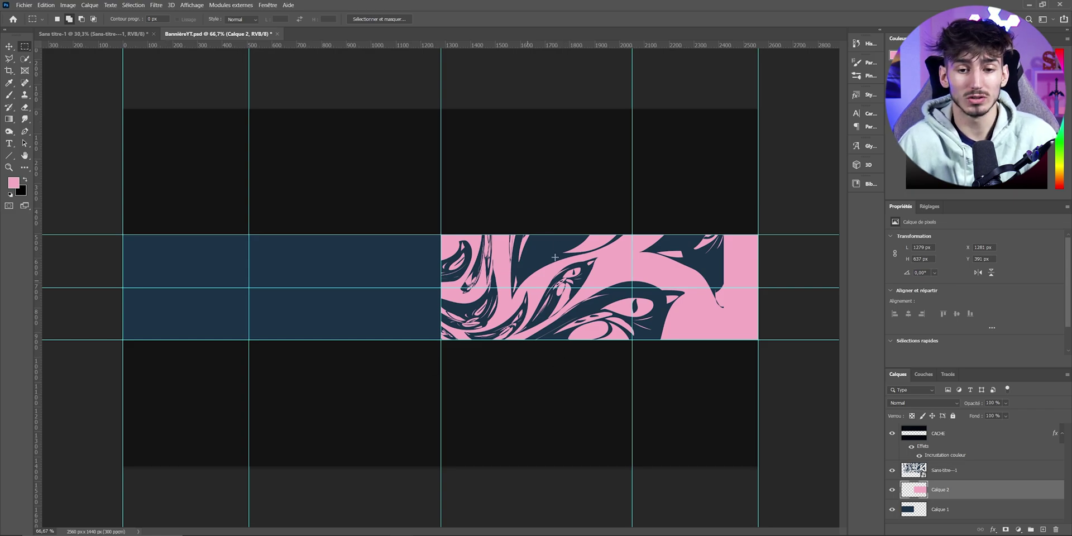
click(958, 474)
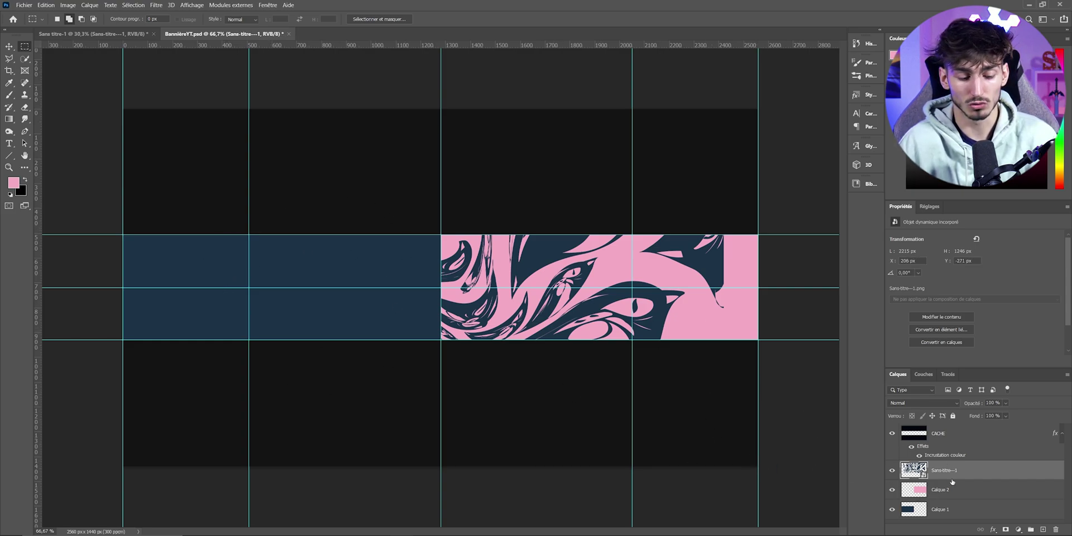
key(ctrl+j)
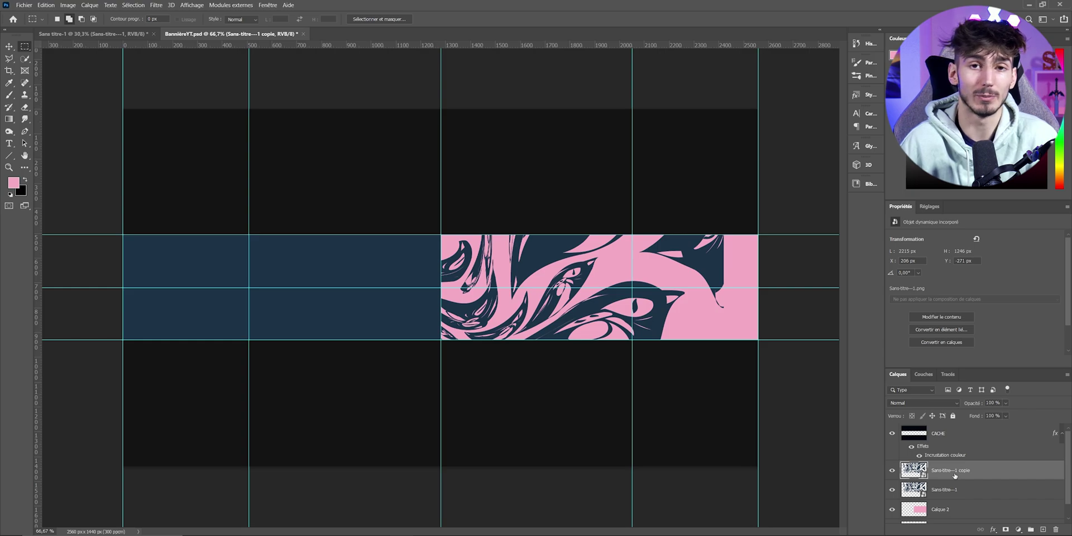
Mask out the marble over the left half and slide the pattern to the right.
click(956, 490)
click(1005, 530)
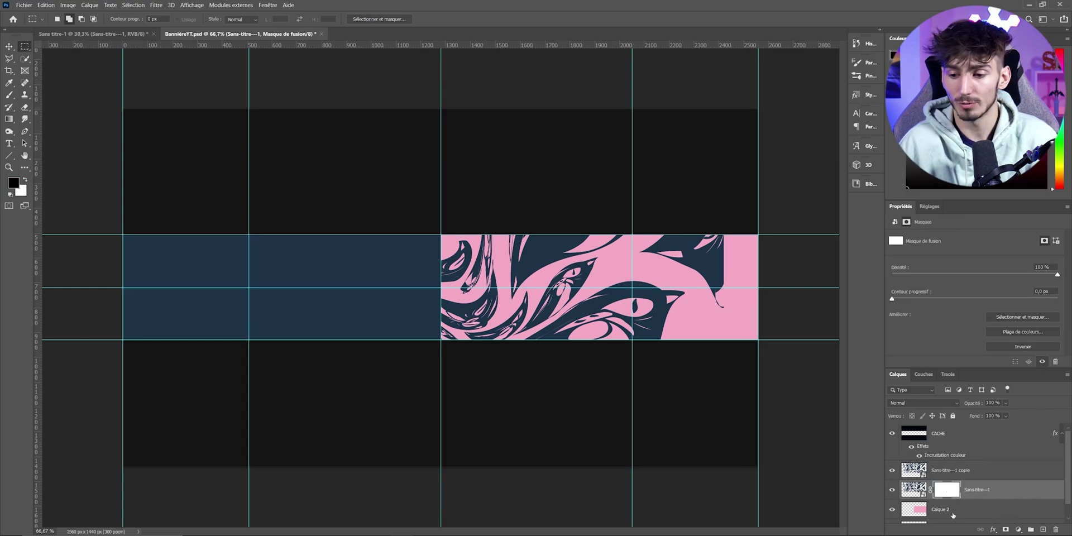
click(919, 494)
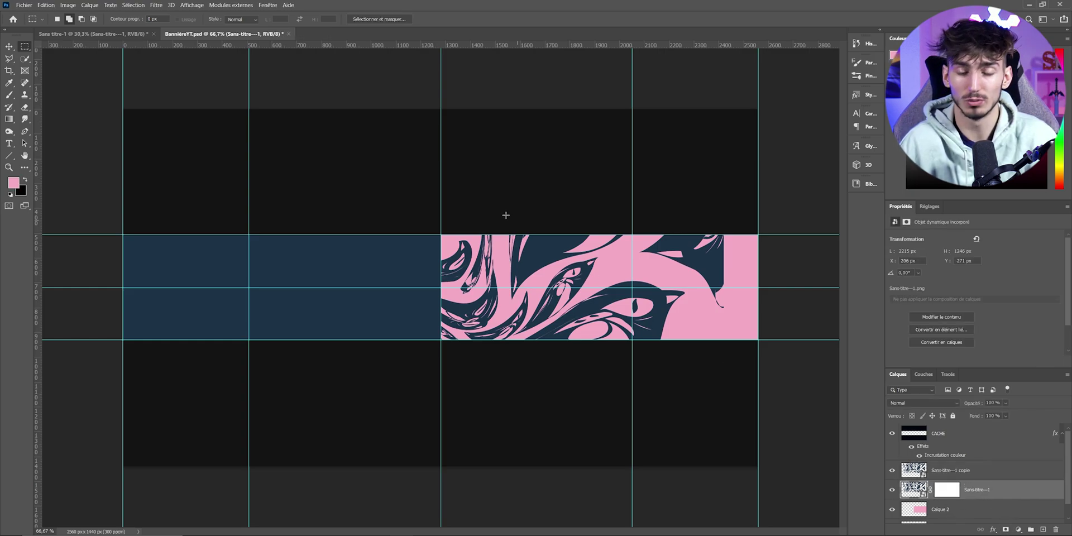
key(ctrl+backslash)
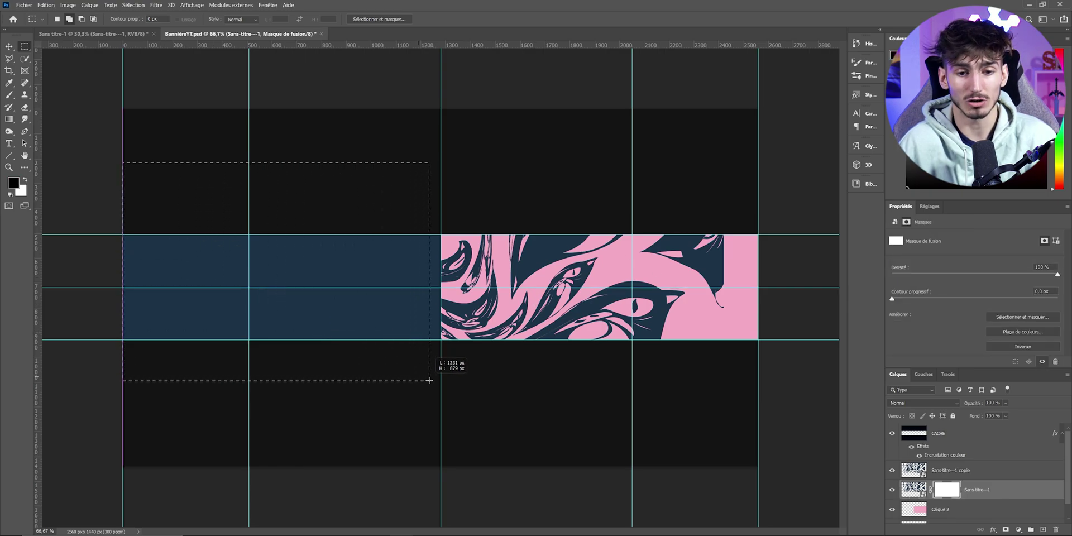
drag(123, 163, 441, 385)
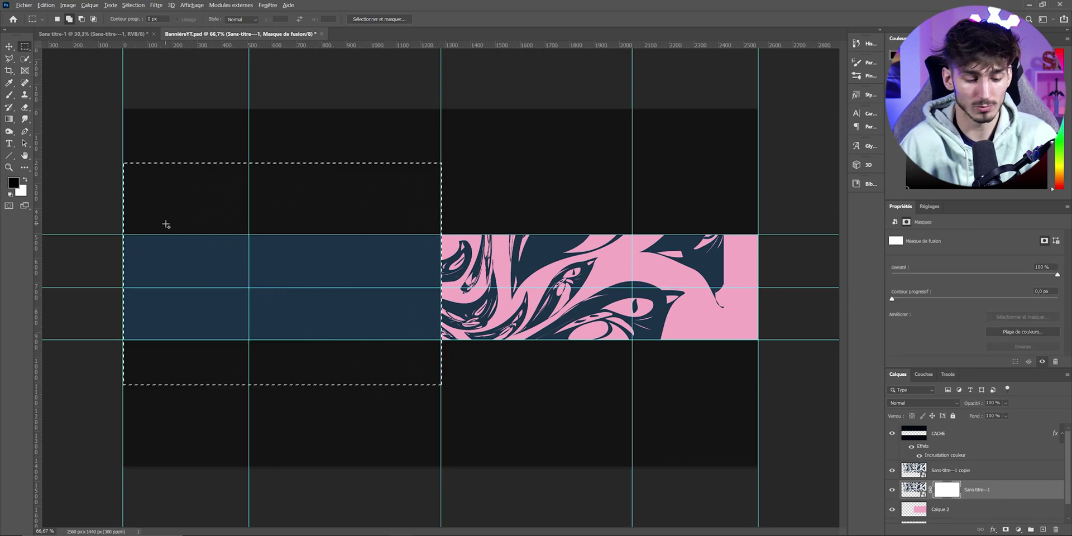
key(alt+BackSpace)
key(ctrl+d)
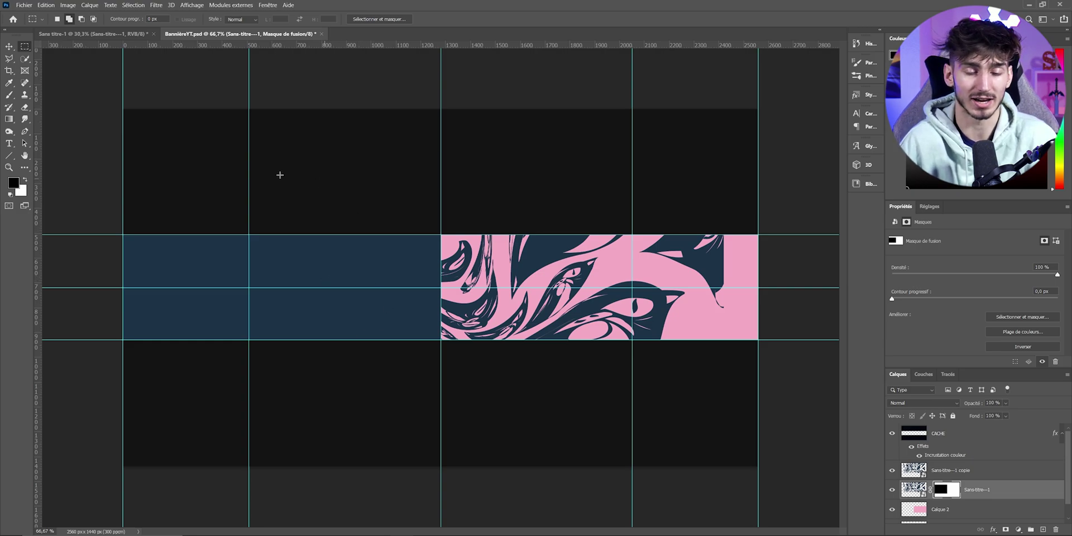
key(ctrl+t)
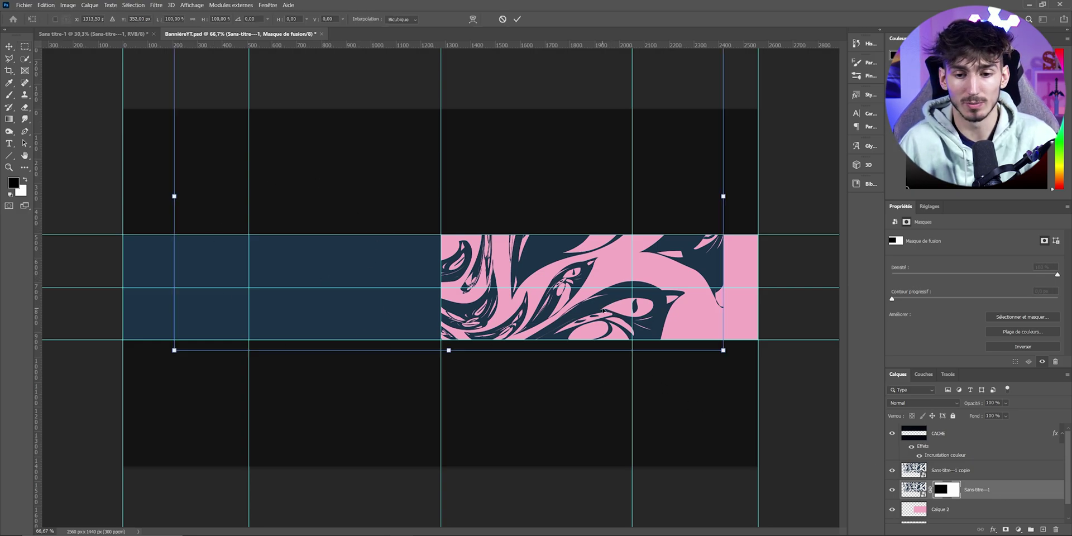
drag(629, 340, 872, 349)
key(Return)
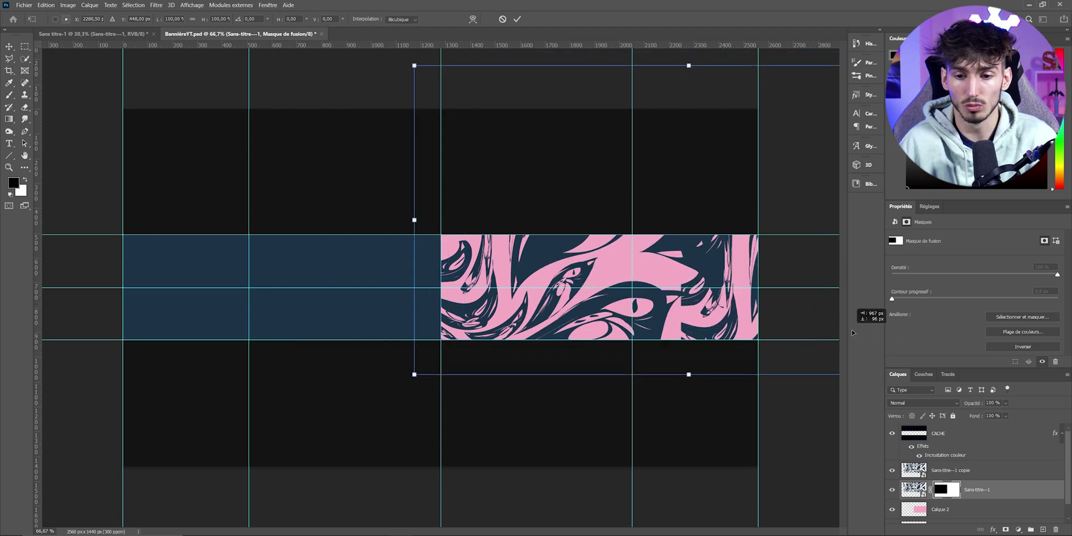
Add a mask to the marble copy and fill its right half black to hide it.
click(949, 471)
click(1006, 530)
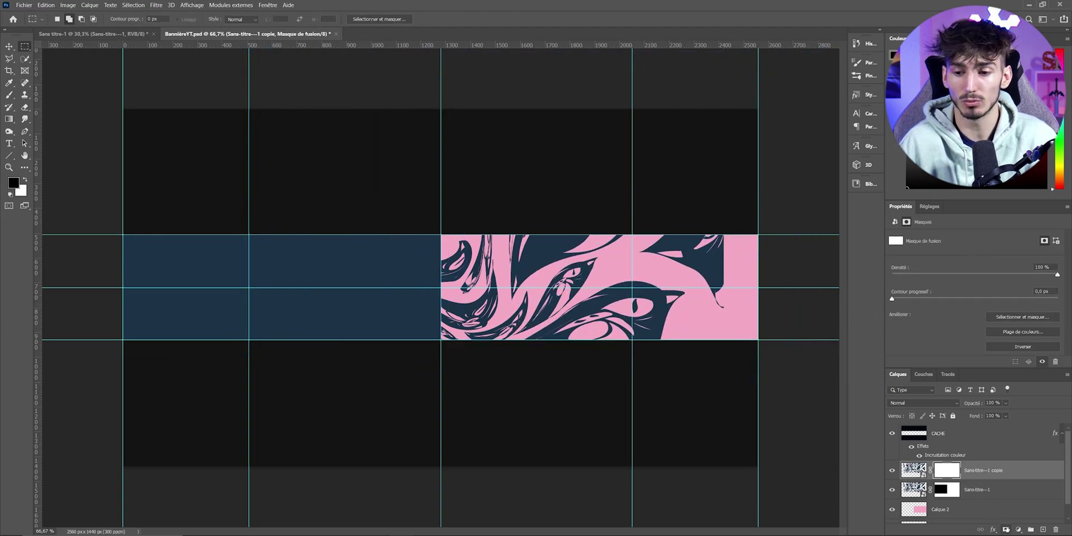
drag(783, 385, 440, 179)
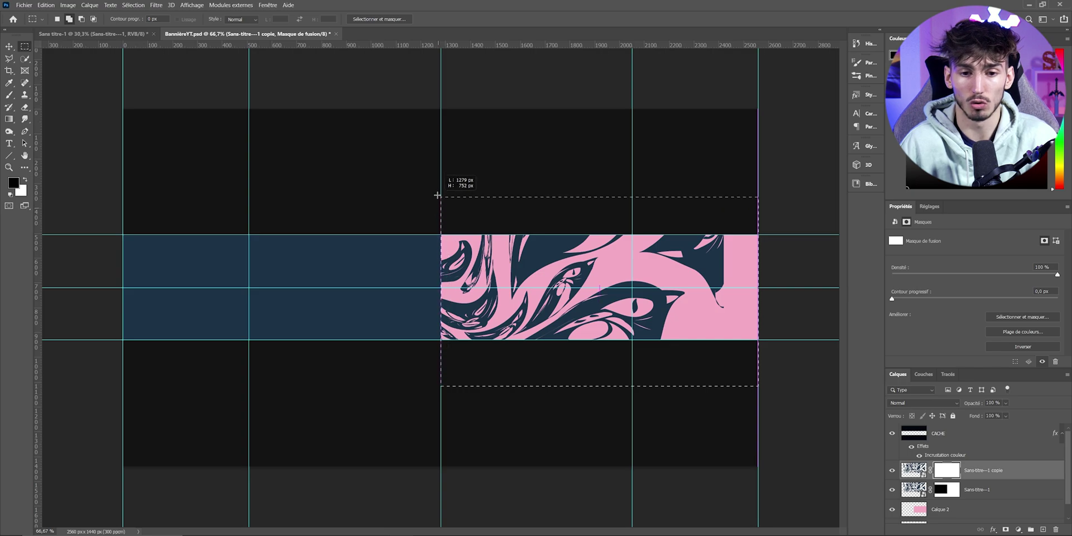
key(alt+BackSpace)
key(ctrl+d)
click(913, 470)
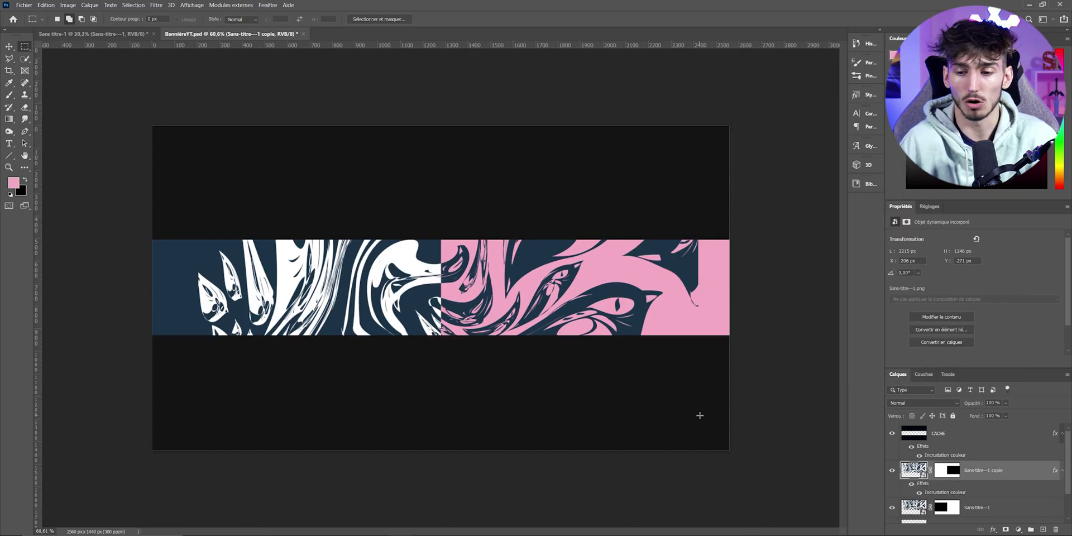
Scale the marble layers to about 108%, move them upward and commit the transform.
scroll(1009, 516, down, 2)
shift+click(994, 474)
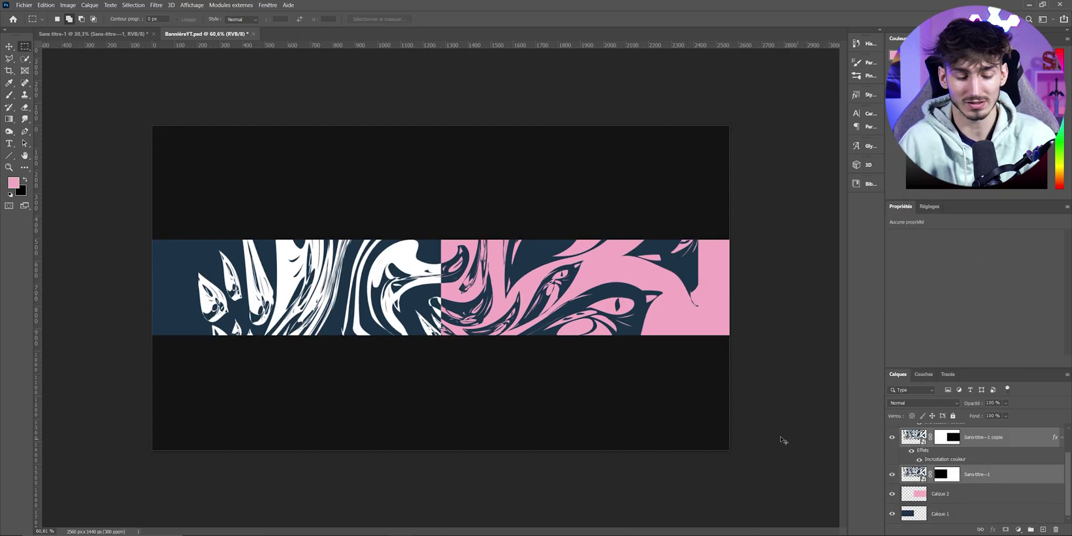
key(ctrl+t)
drag(698, 205, 718, 205)
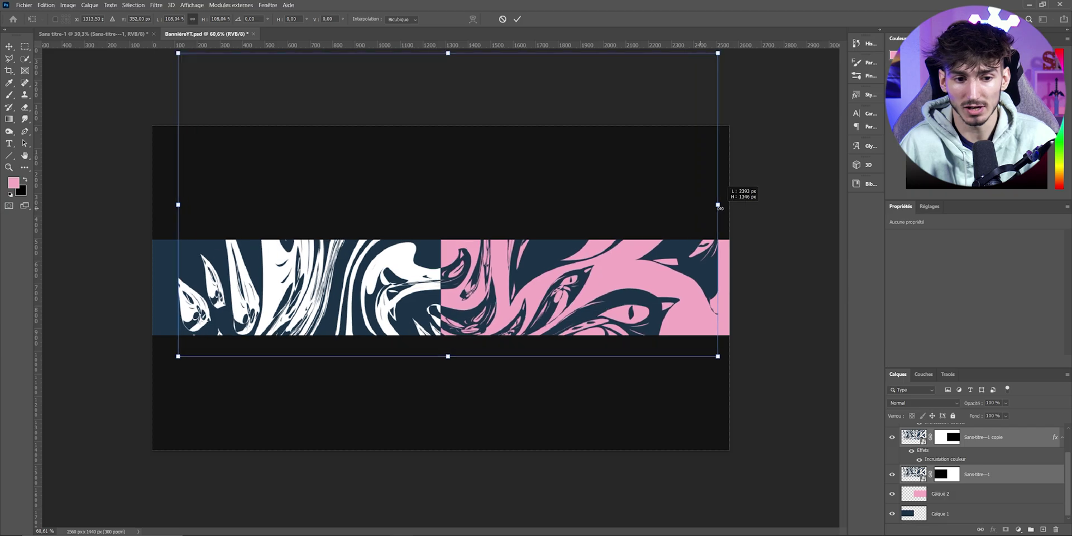
drag(571, 279, 570, 254)
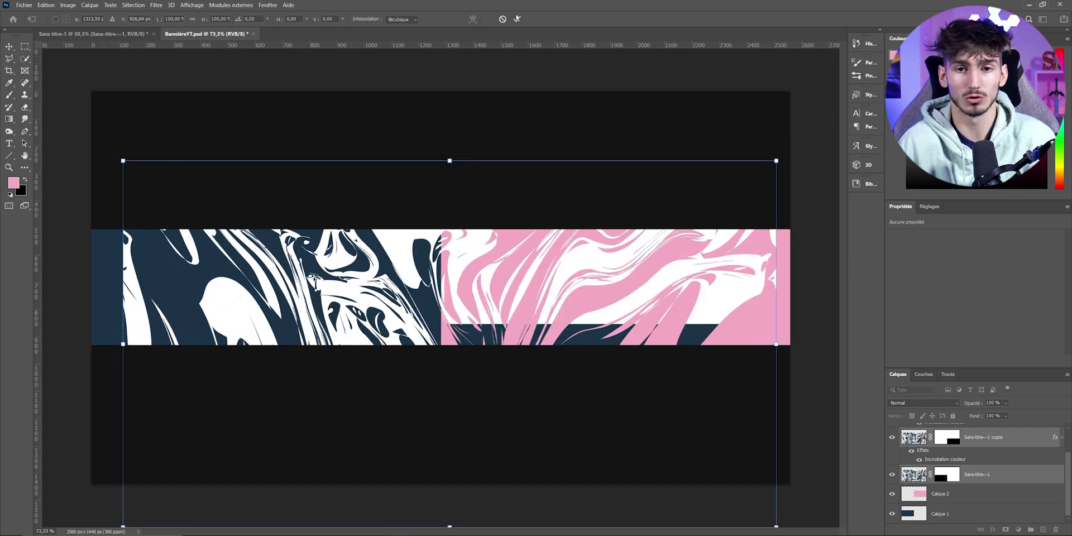
click(517, 19)
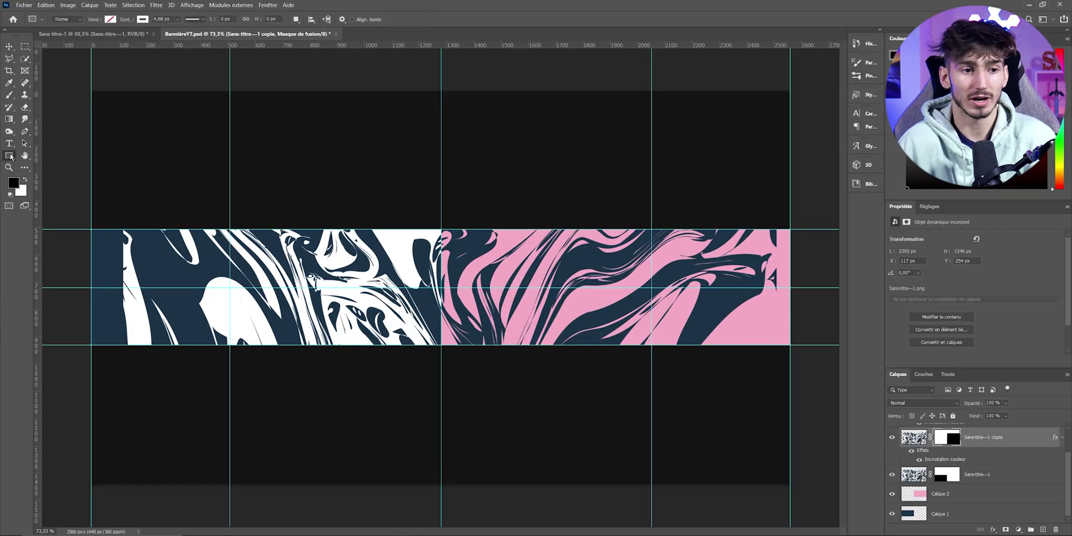
Draw a rectangle covering the whole banner and change its stroke alignment.
right_click(10, 157)
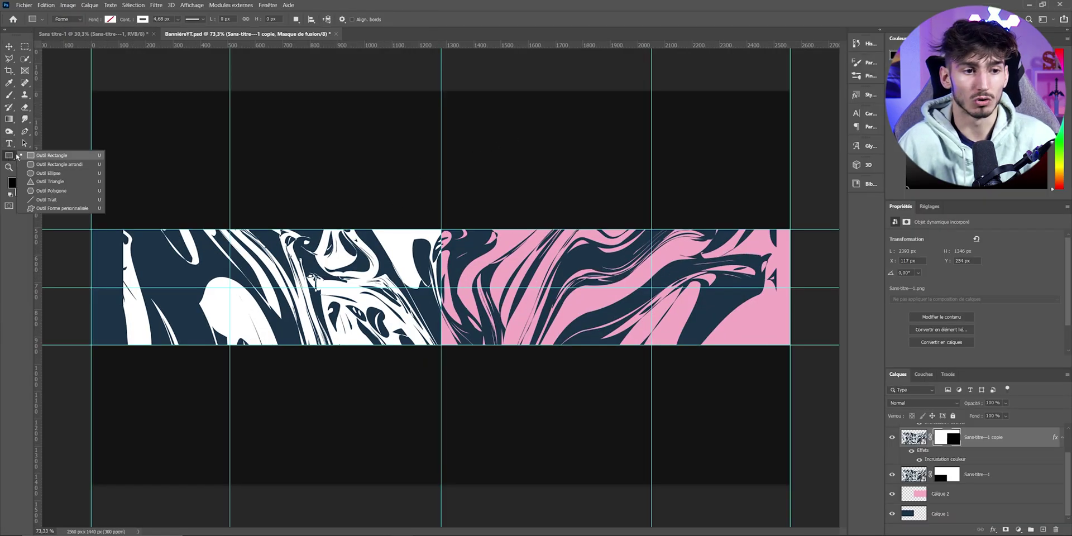
click(38, 157)
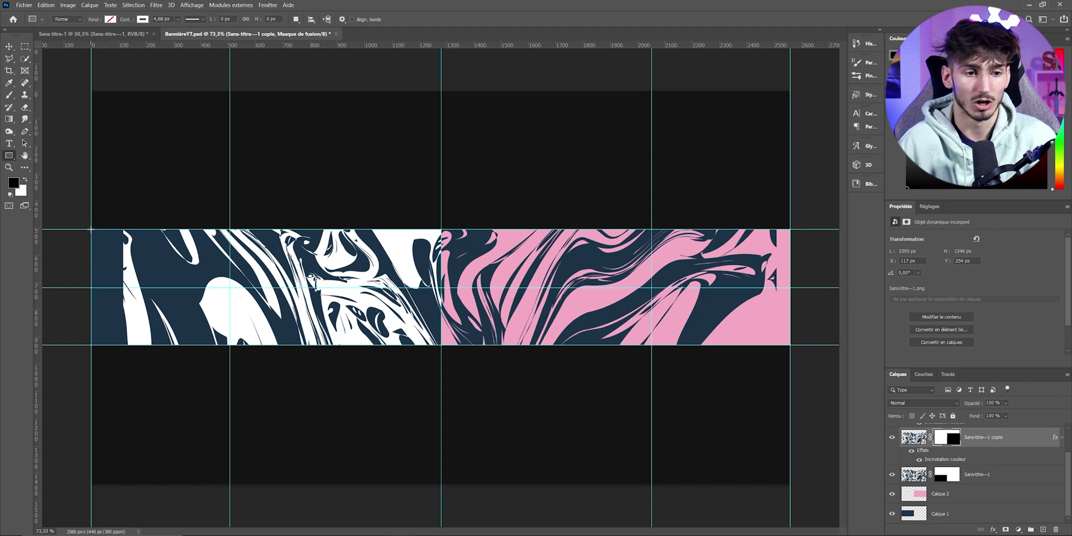
mouse_move(93, 227)
mouse_down()
mouse_move(788, 331)
mouse_move(790, 344)
mouse_up()
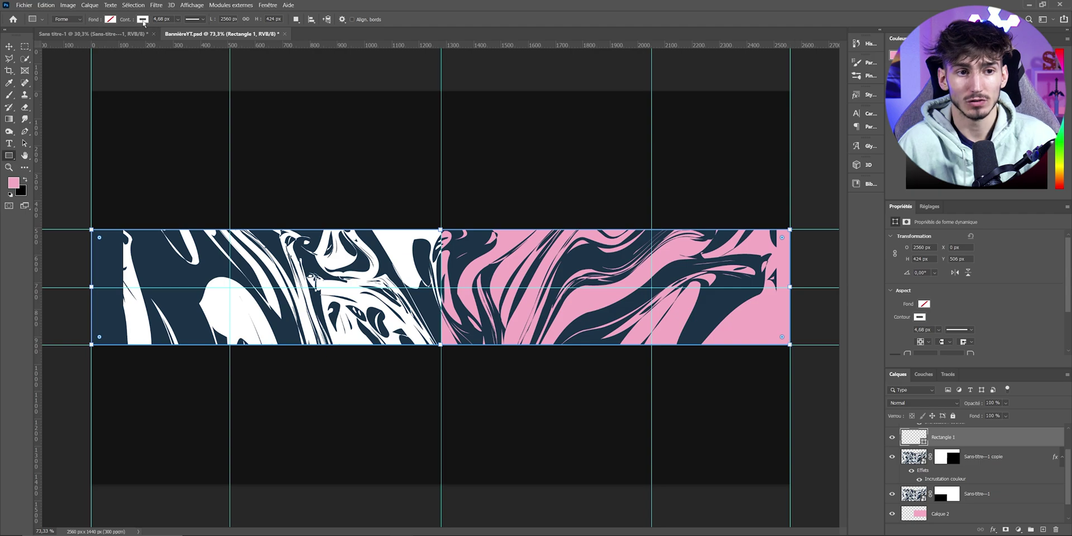
click(196, 19)
click(162, 117)
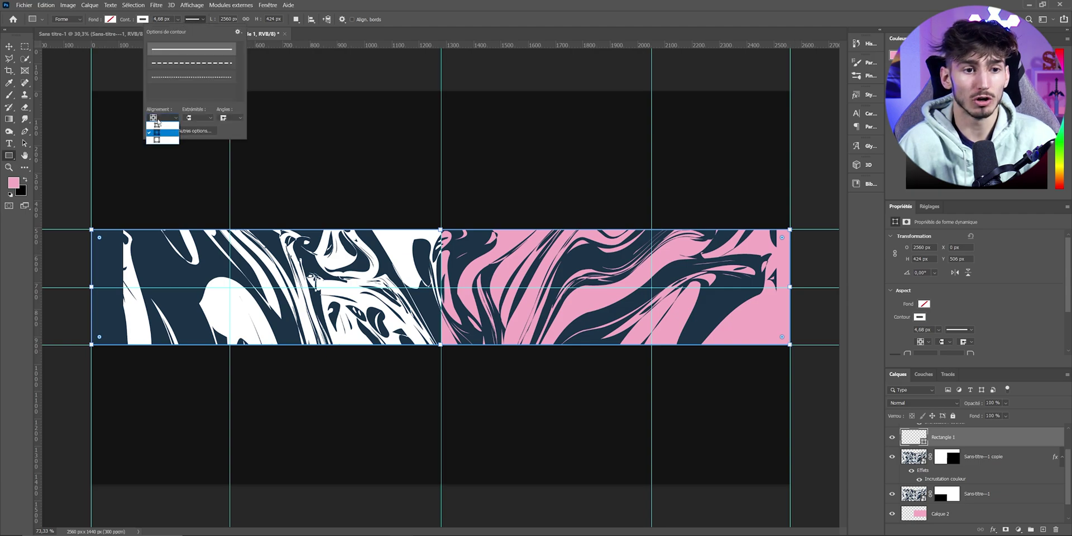
click(156, 126)
Thicken the rectangle's stroke to about 45 px and sample the banner's navy as its colour.
click(178, 19)
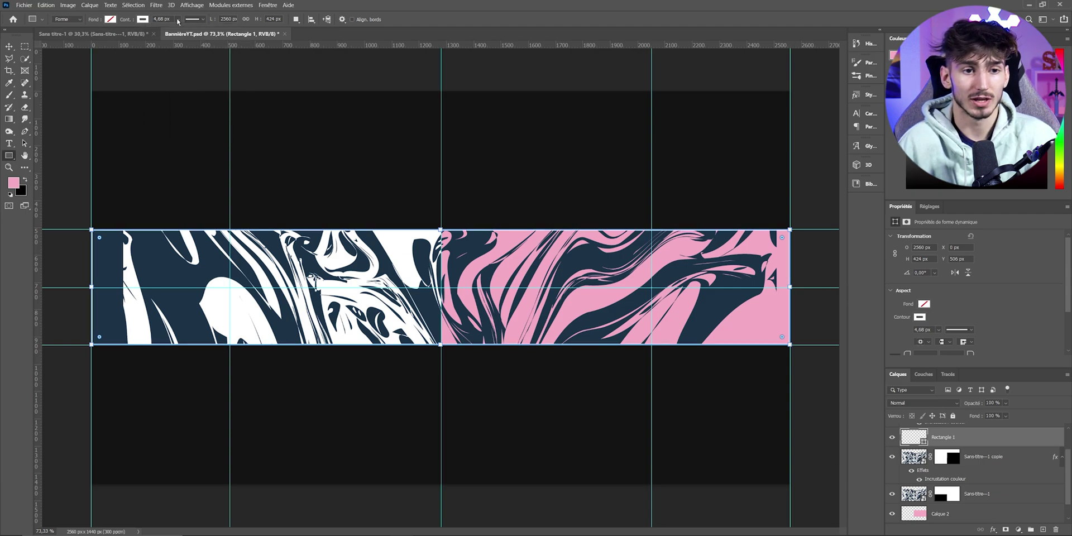
drag(188, 31, 180, 31)
click(143, 19)
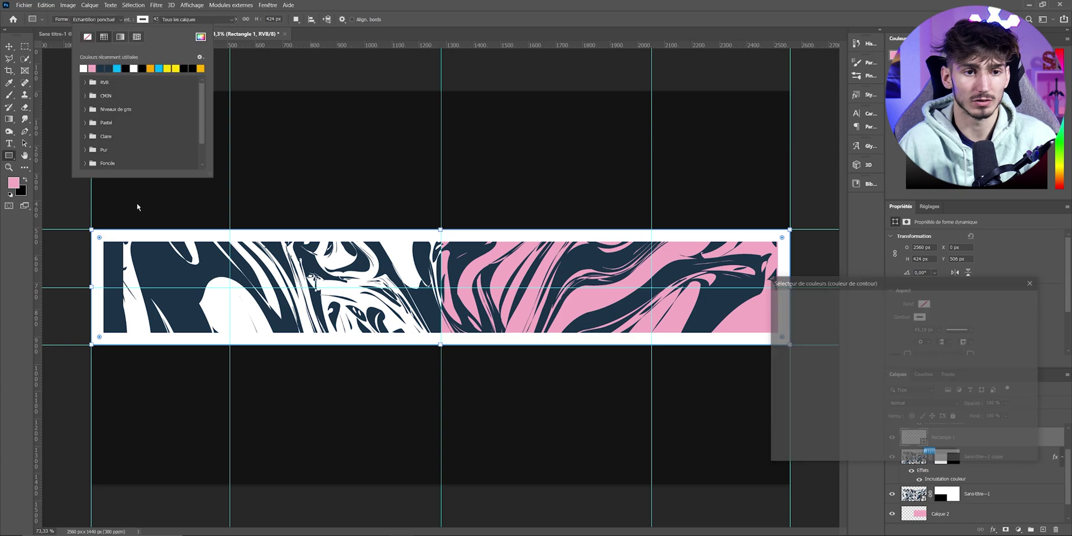
click(201, 37)
click(384, 254)
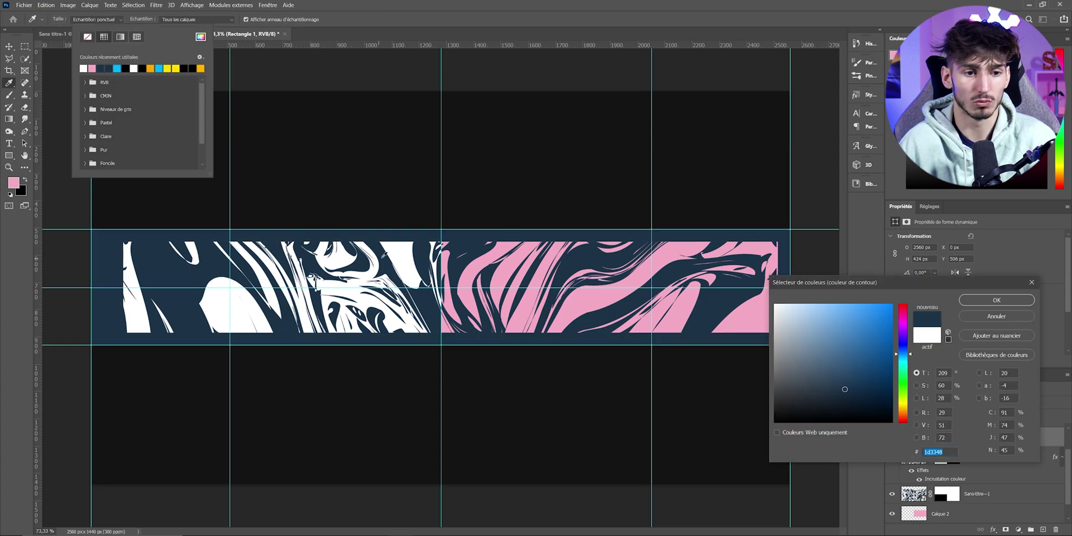
click(999, 303)
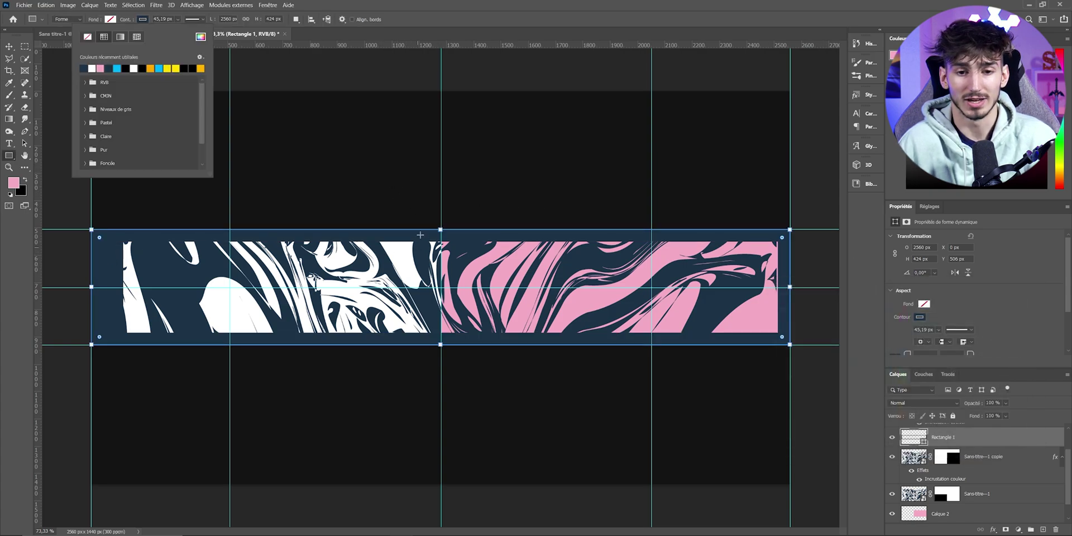
key(Escape)
Duplicate the navy border layer and mask out the copy's left half.
key(v)
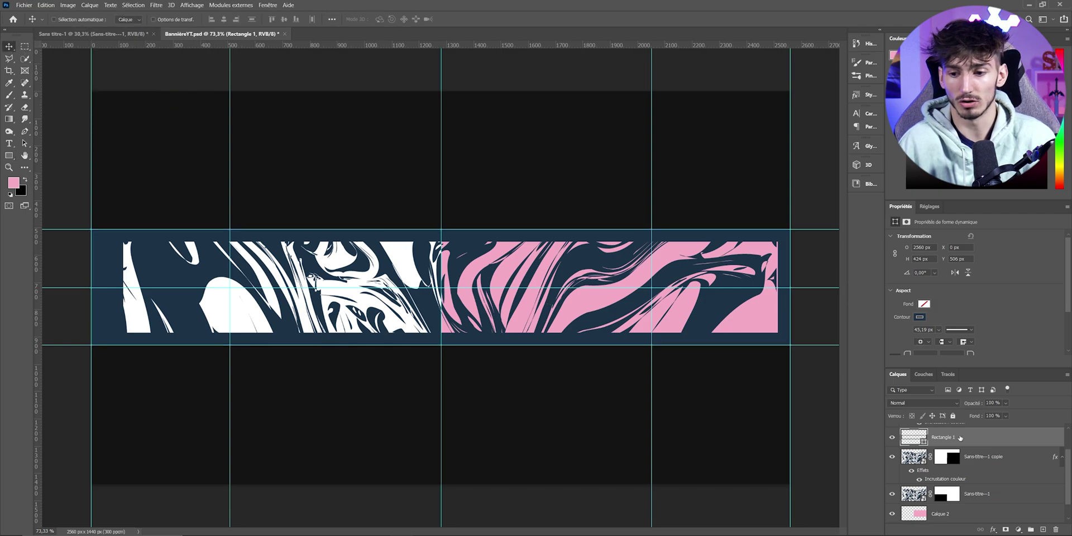
key(ctrl+j)
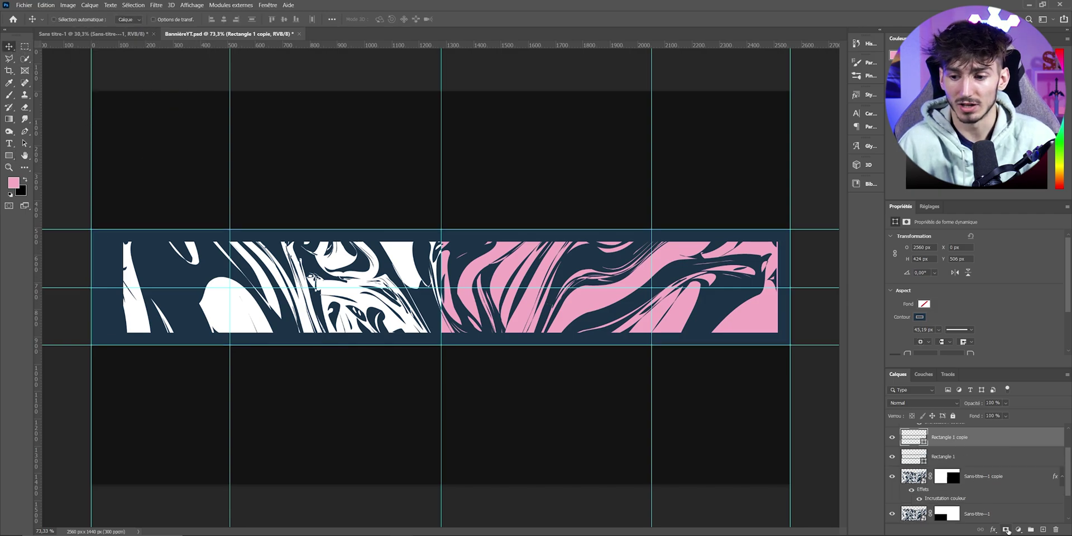
click(1005, 529)
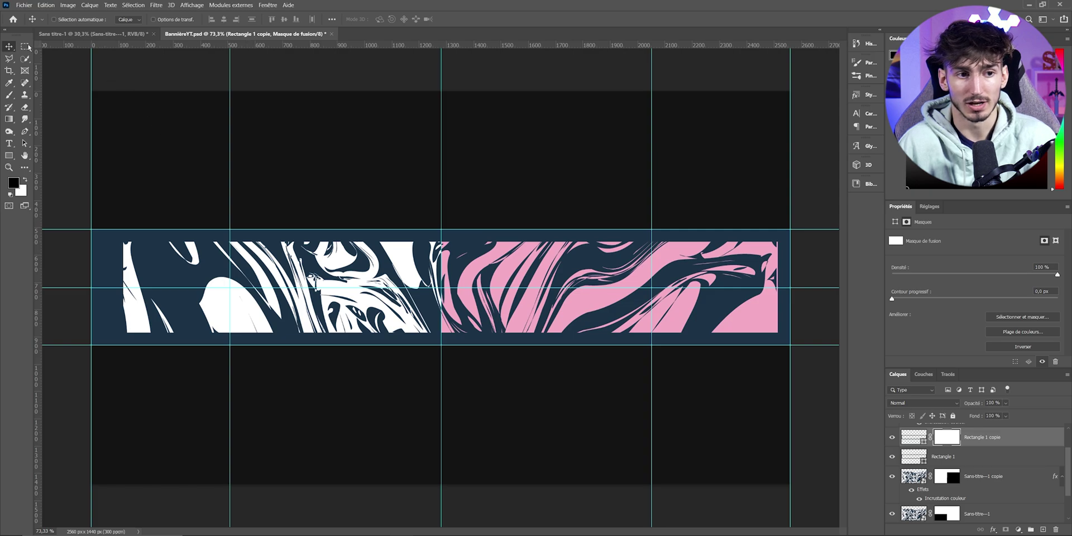
key(m)
drag(91, 203, 441, 380)
key(alt+BackSpace)
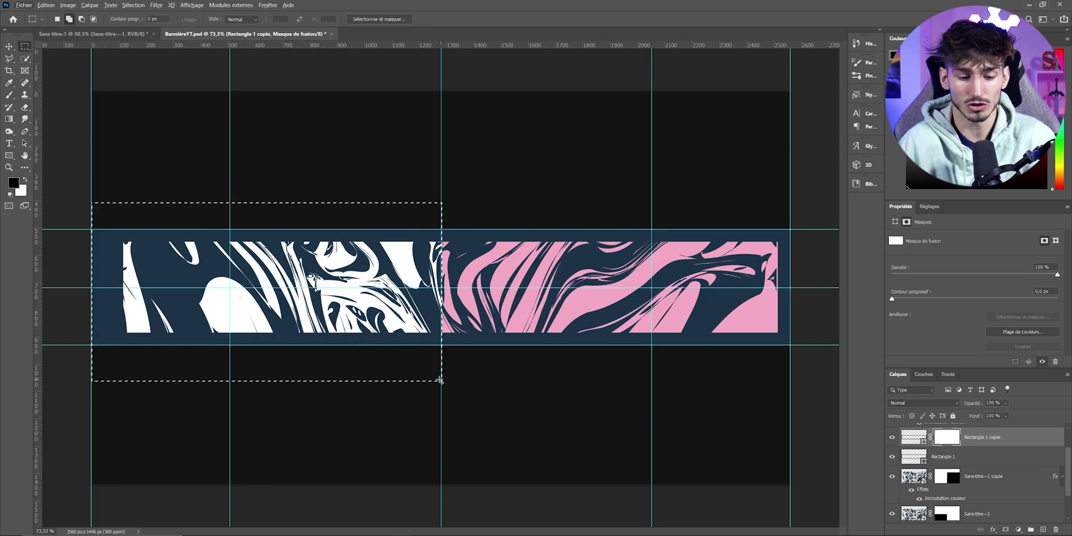
key(ctrl+d)
Bring up the custom stroke colour picker for the border copy.
click(10, 157)
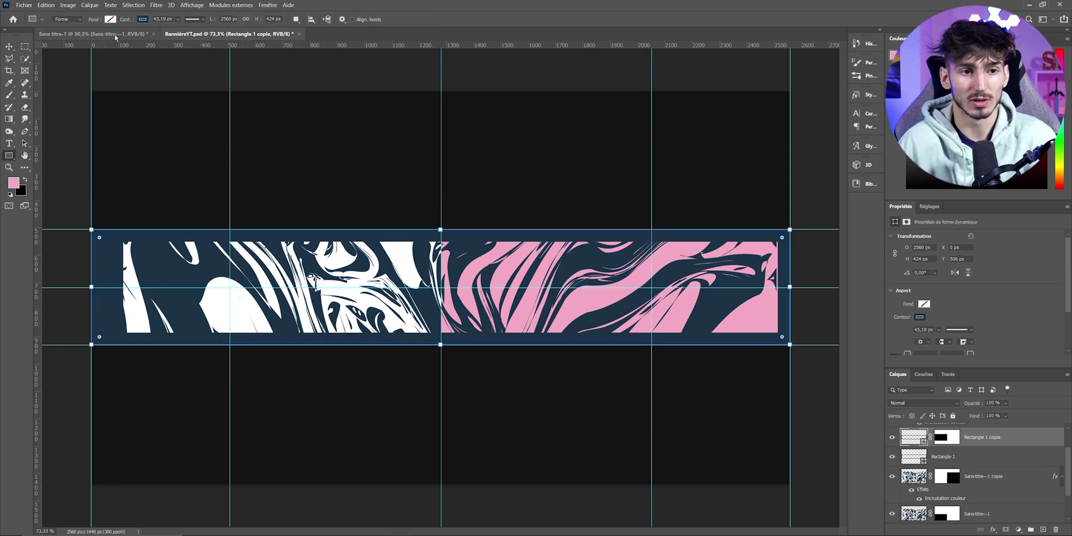
click(134, 19)
click(200, 36)
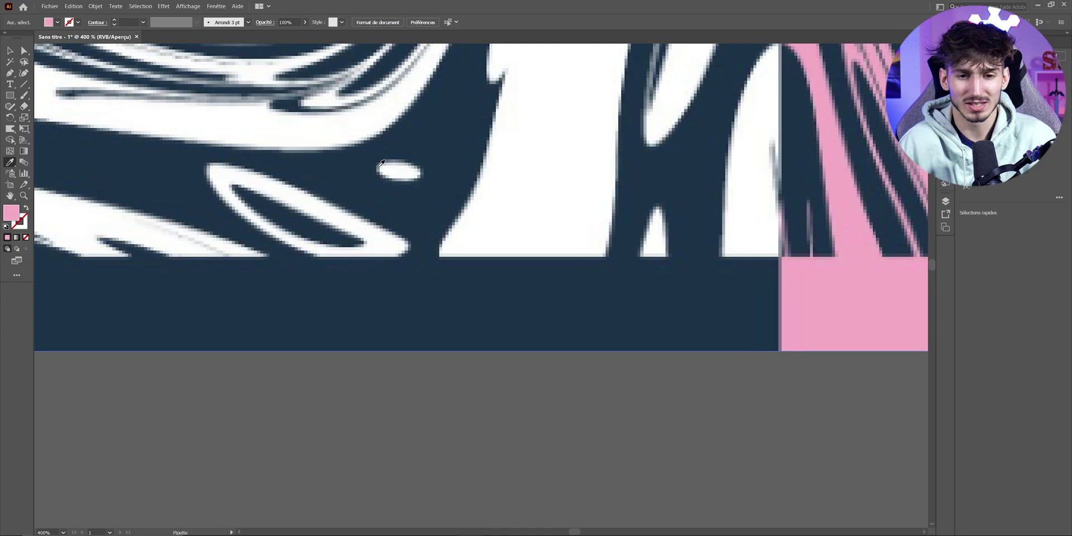
scroll(381, 163, down, 4)
scroll(402, 176, down, 2)
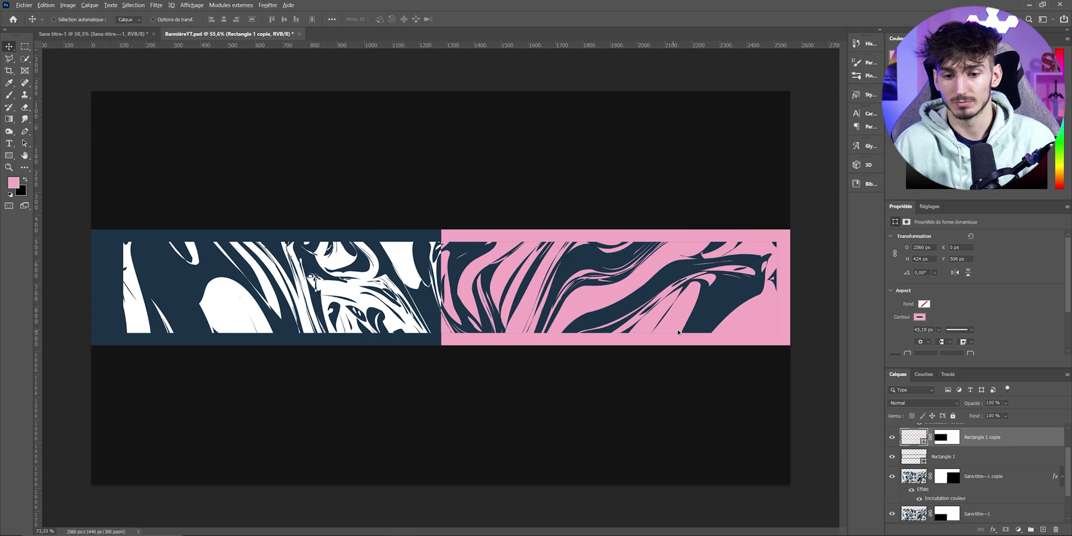
Select the original navy border layer and add a layer mask to it.
scroll(720, 349, up, 2)
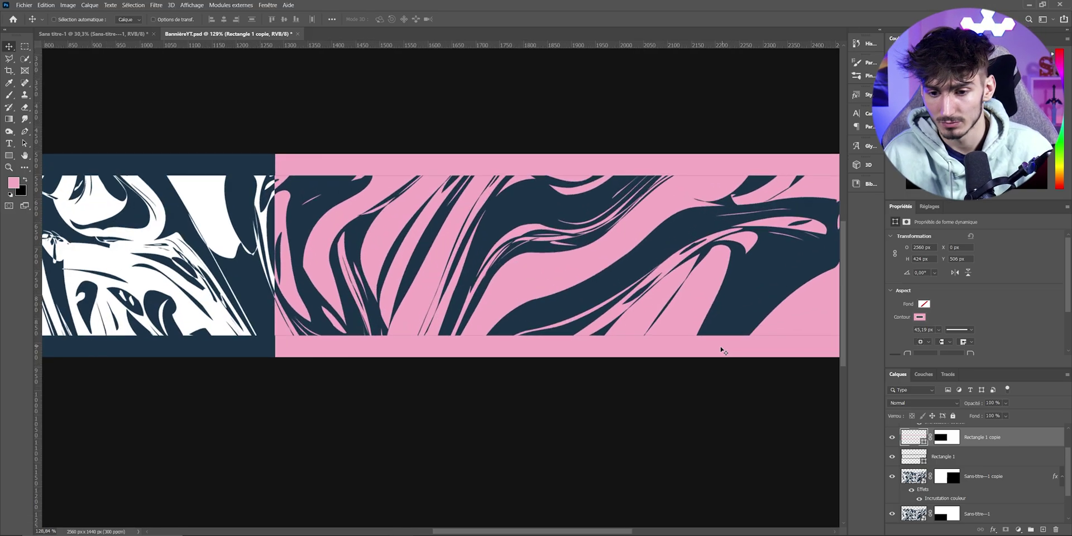
scroll(697, 335, up, 2)
scroll(738, 338, up, 2)
scroll(738, 338, up, 2)
scroll(723, 325, up, 2)
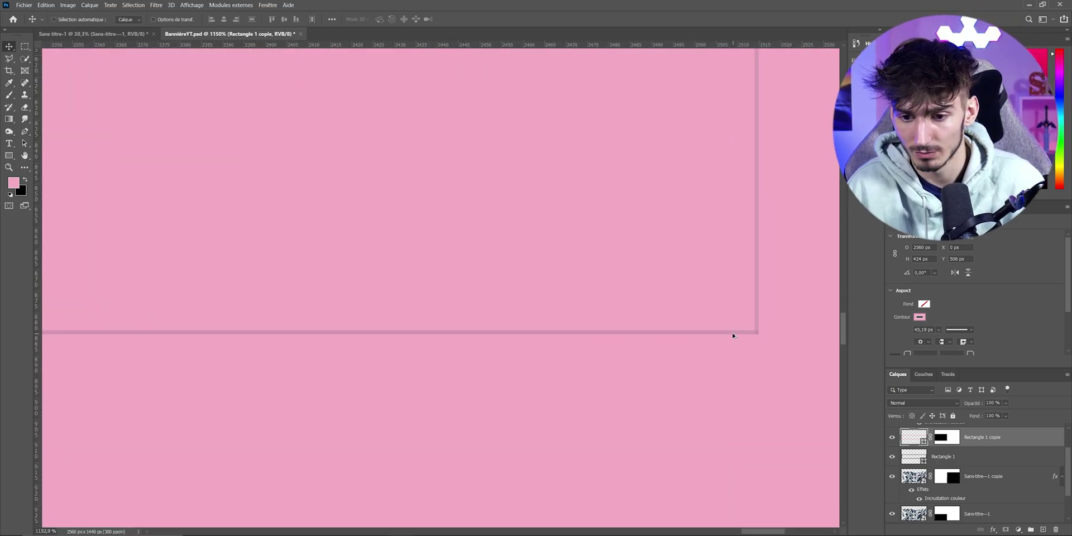
scroll(732, 332, down, 2)
scroll(732, 335, down, 1)
scroll(706, 332, down, 2)
scroll(695, 337, down, 1)
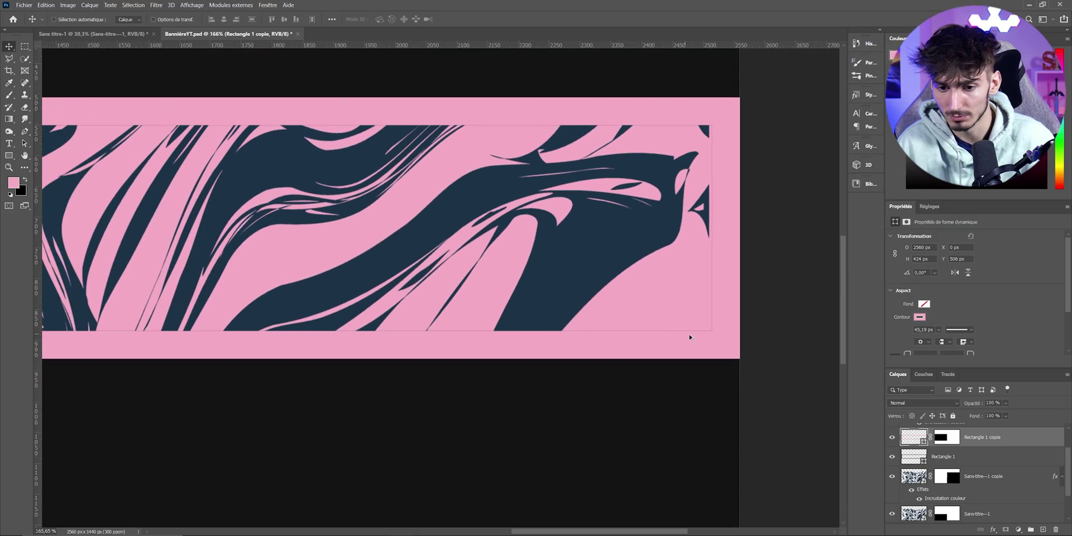
scroll(704, 329, up, 2)
scroll(711, 323, down, 2)
scroll(680, 321, down, 3)
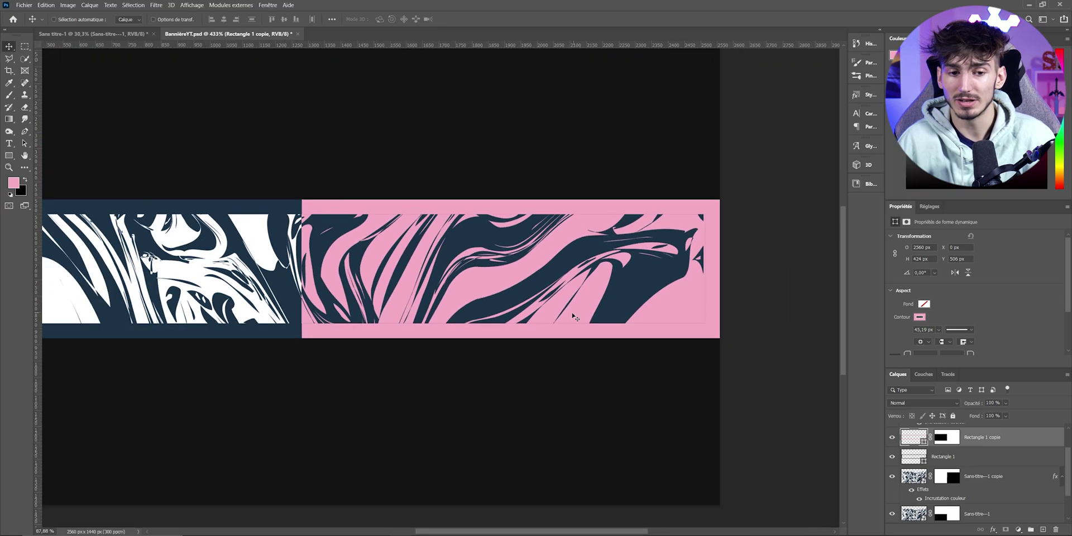
scroll(463, 324, down, 1)
click(978, 461)
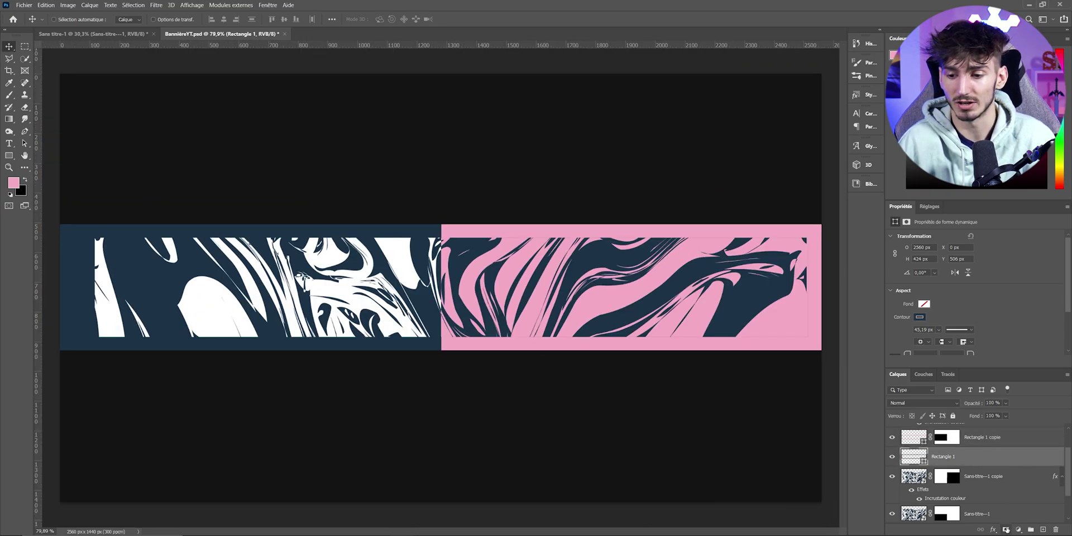
click(1005, 529)
Mask the navy border out over the pink right half, then check the Behance reference.
key(m)
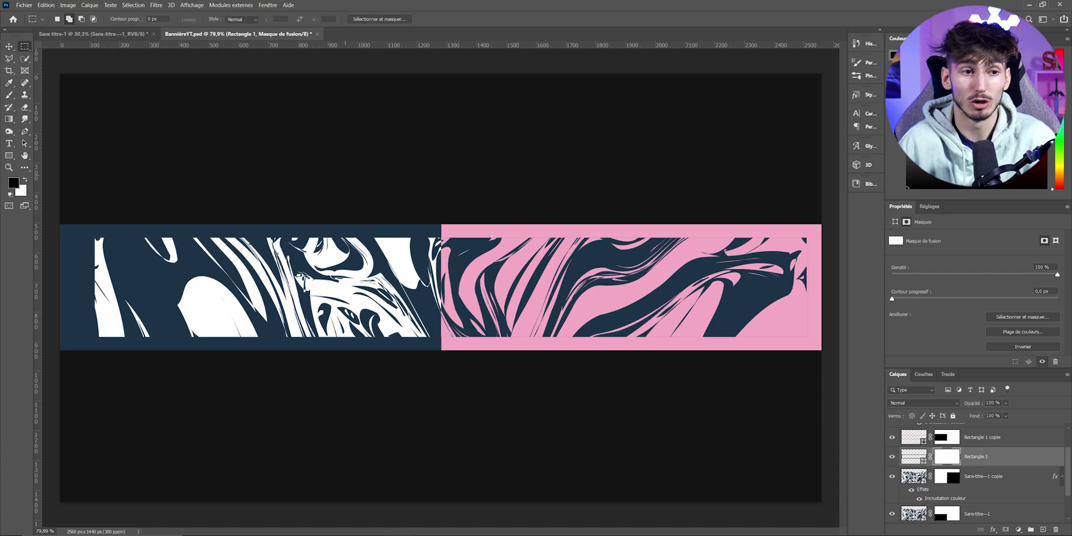
drag(820, 378, 440, 189)
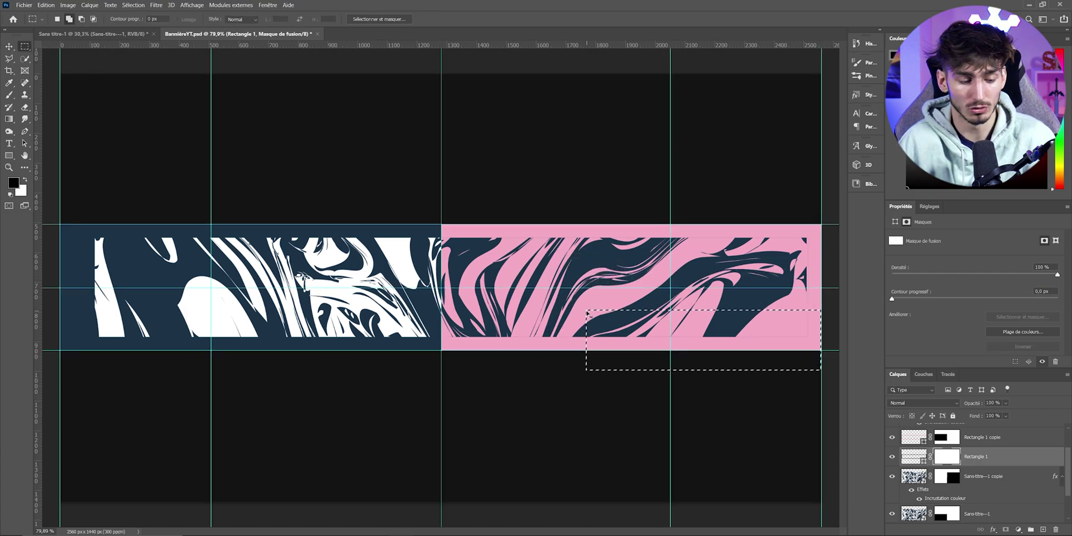
key(alt+BackSpace)
key(ctrl+d)
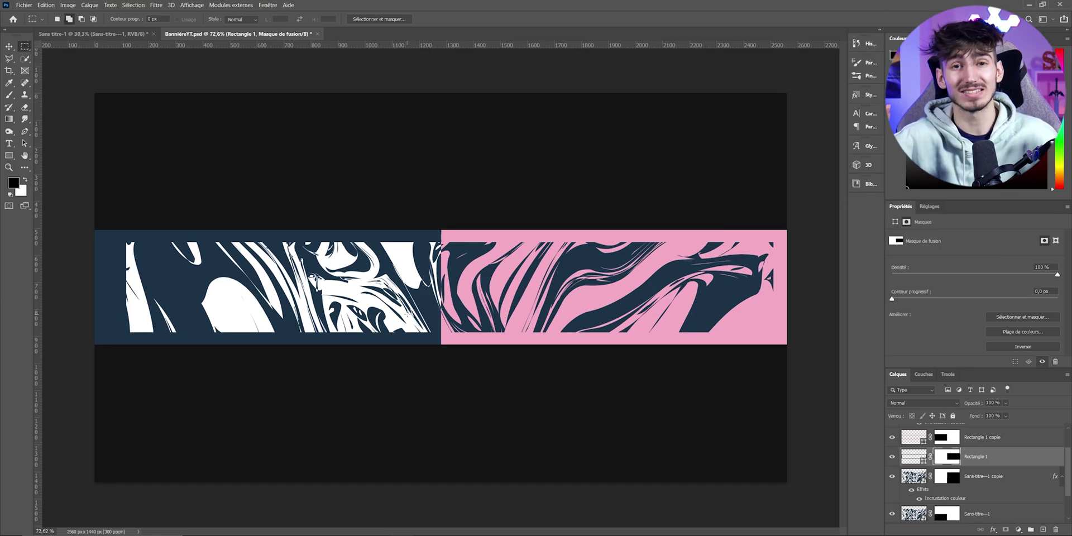
key(alt+Tab)
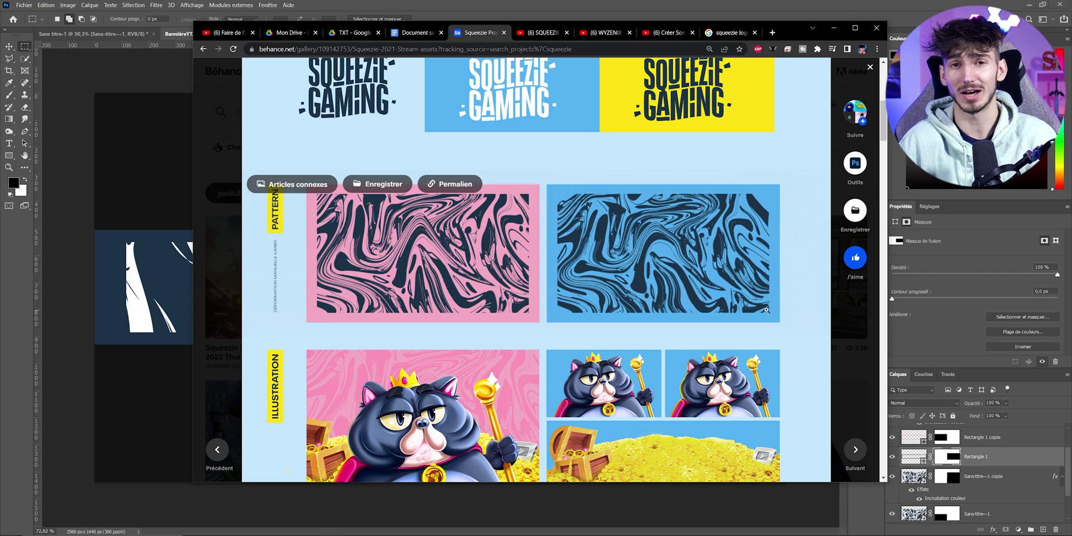
key(alt+Tab)
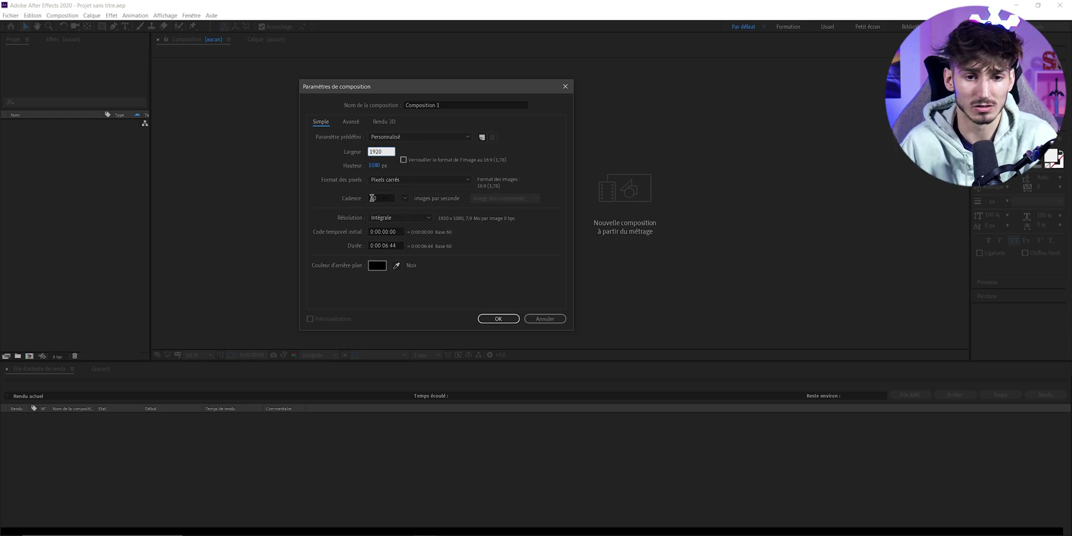
Set the composition duration to 0:00:20:00 and confirm the settings.
click(385, 246)
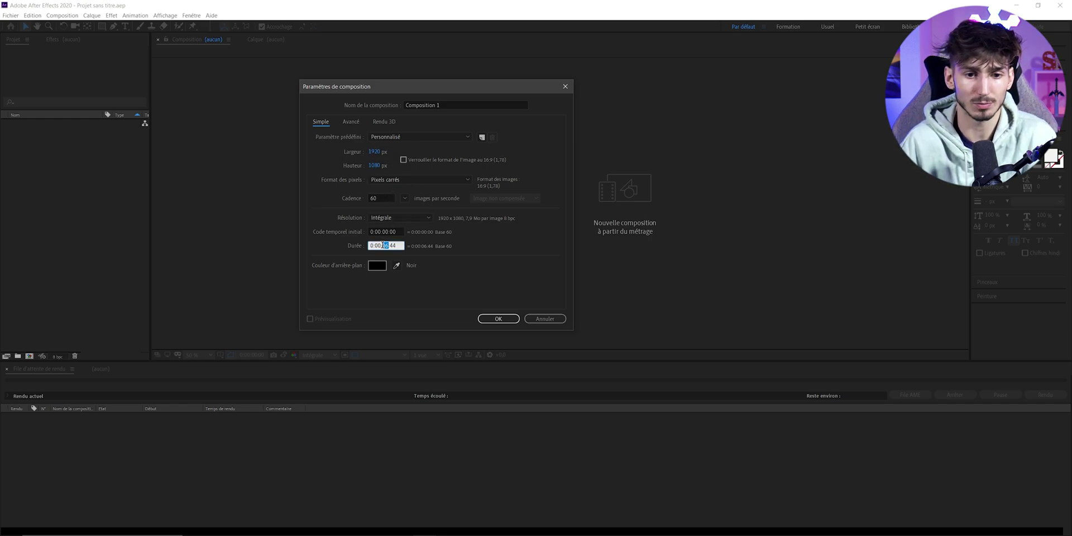
text(2000)
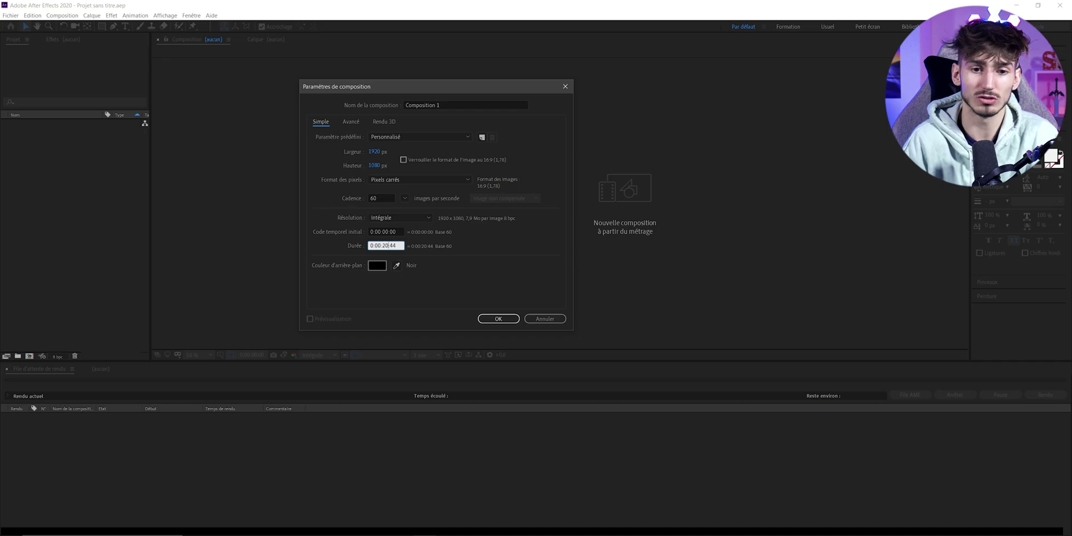
key(Return)
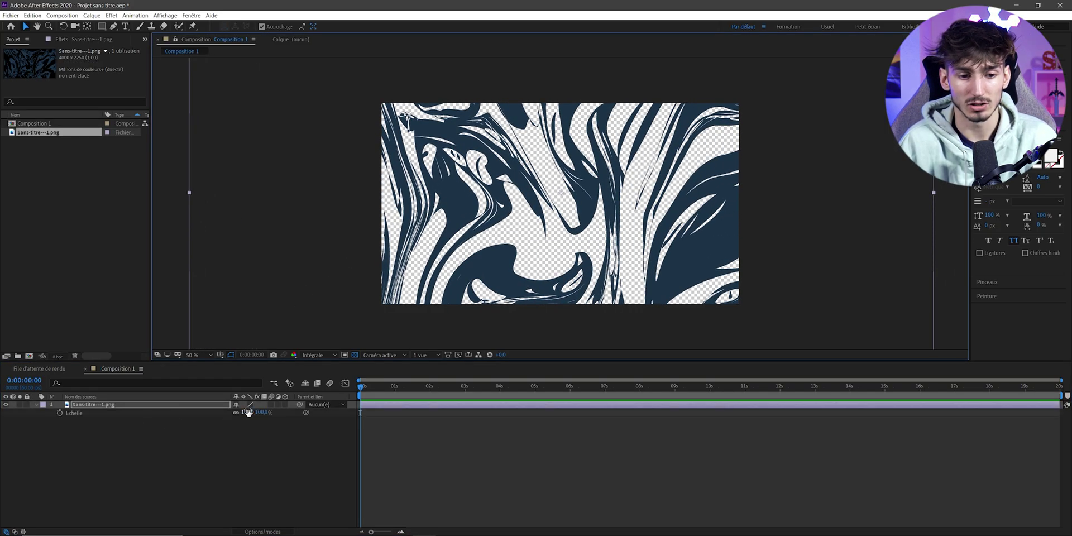
Scale the marble PNG to 60%, add a blue solid beneath it, and reselect the marble layer.
drag(248, 412, 234, 415)
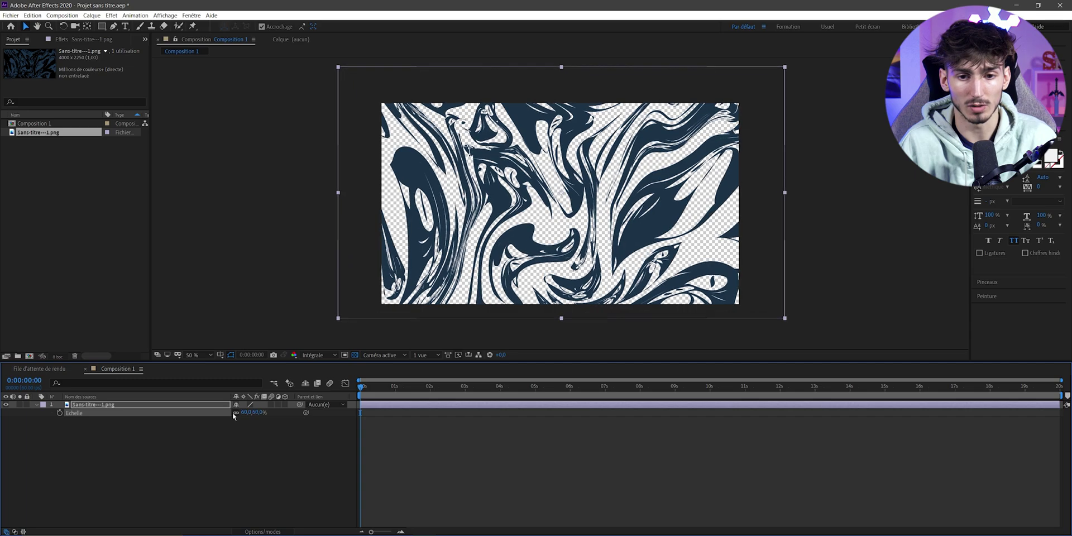
right_click(88, 433)
mouse_move(134, 438)
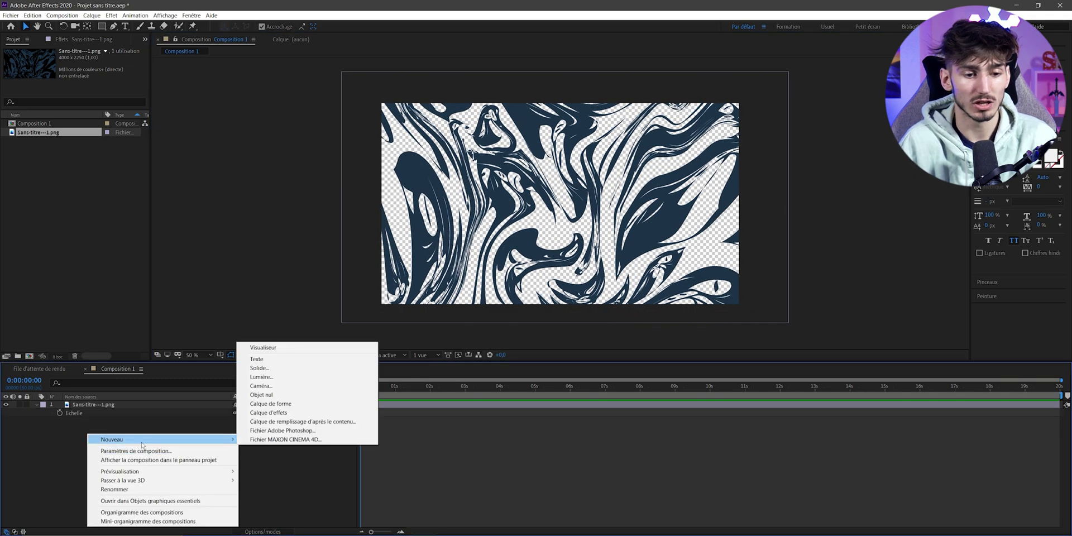
click(259, 368)
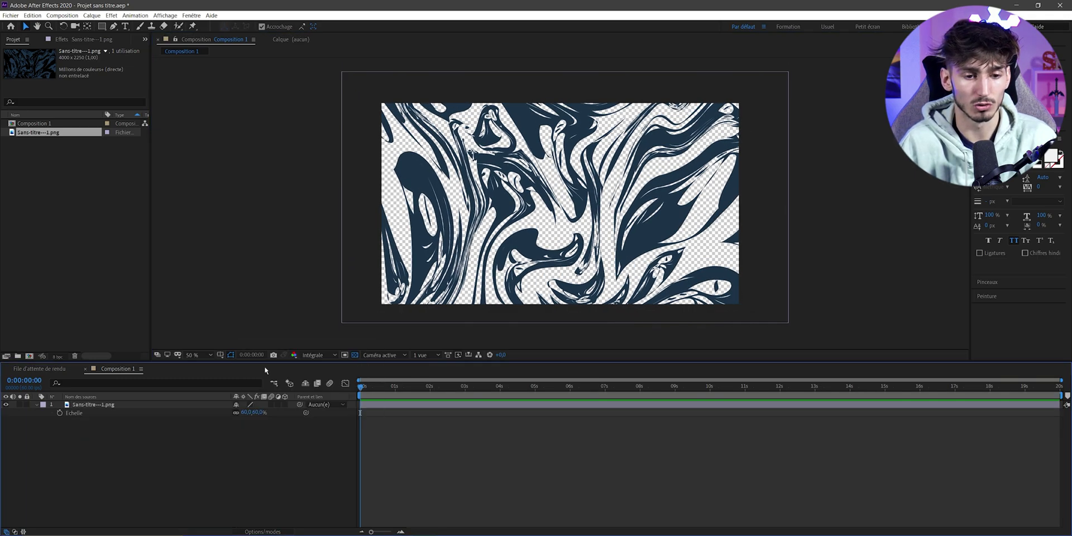
key(Return)
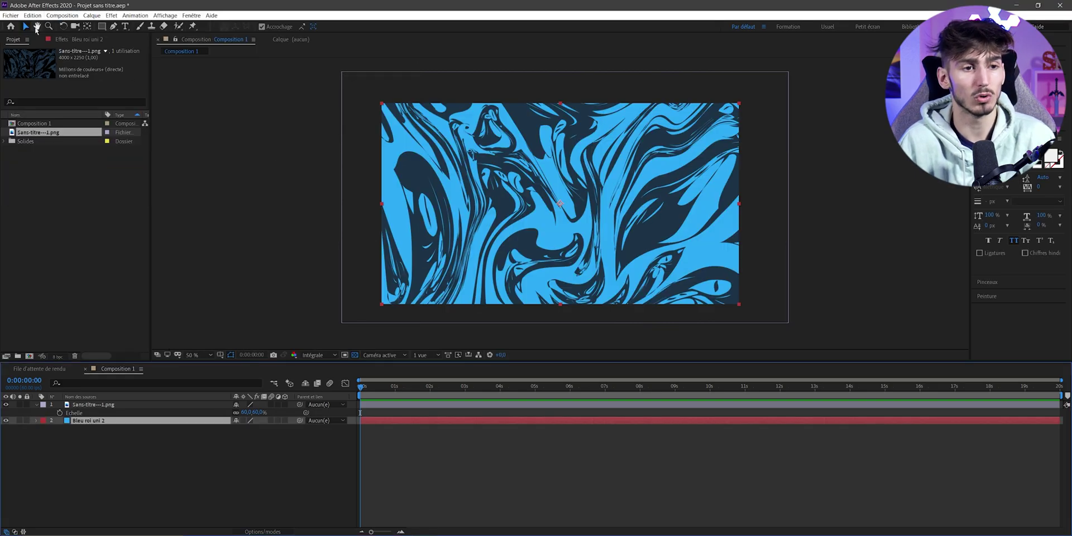
click(383, 431)
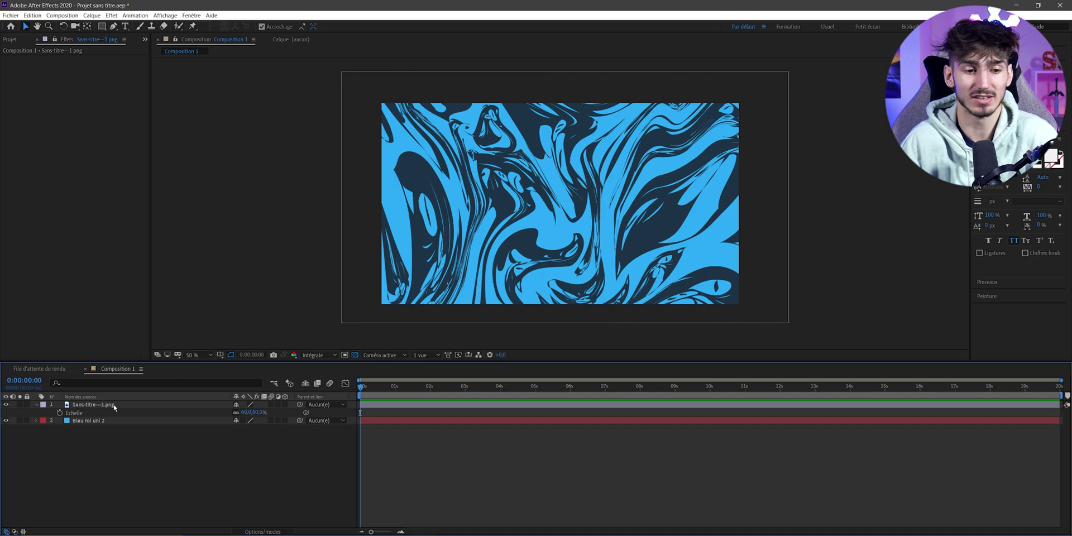
click(95, 406)
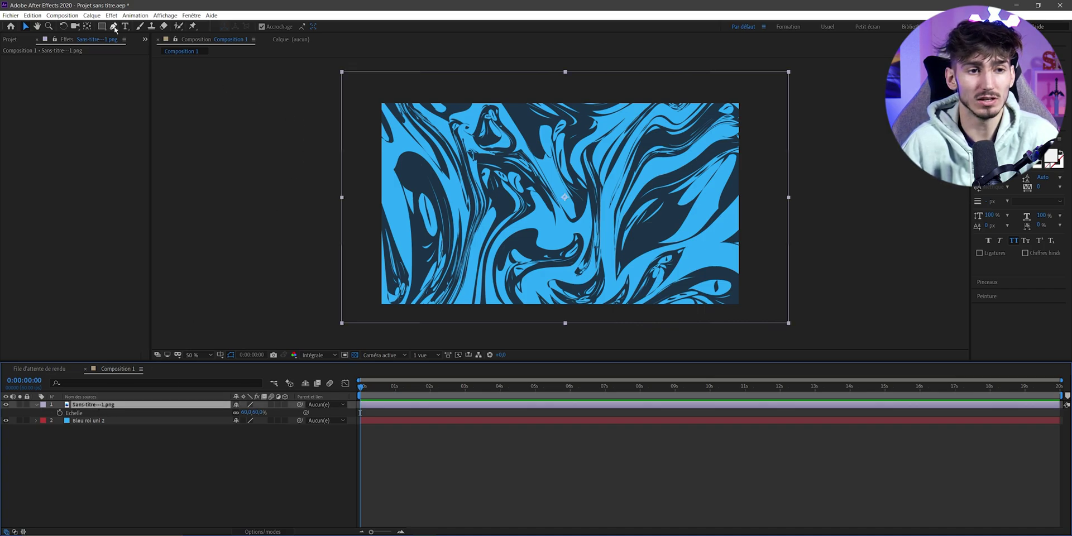
click(111, 15)
mouse_move(132, 135)
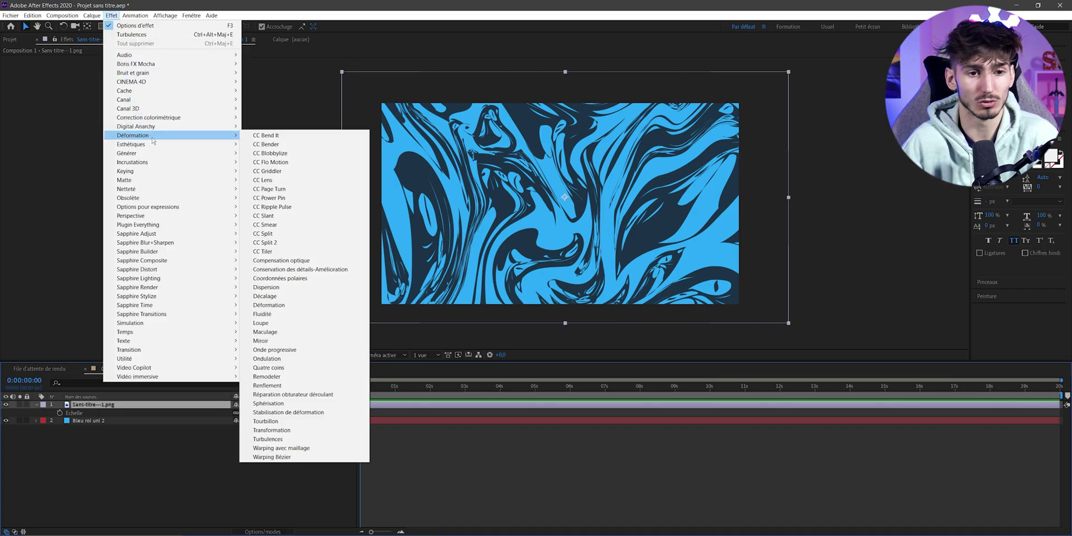
Apply Turbulences to the marble image and tune its size to about 189.
click(265, 440)
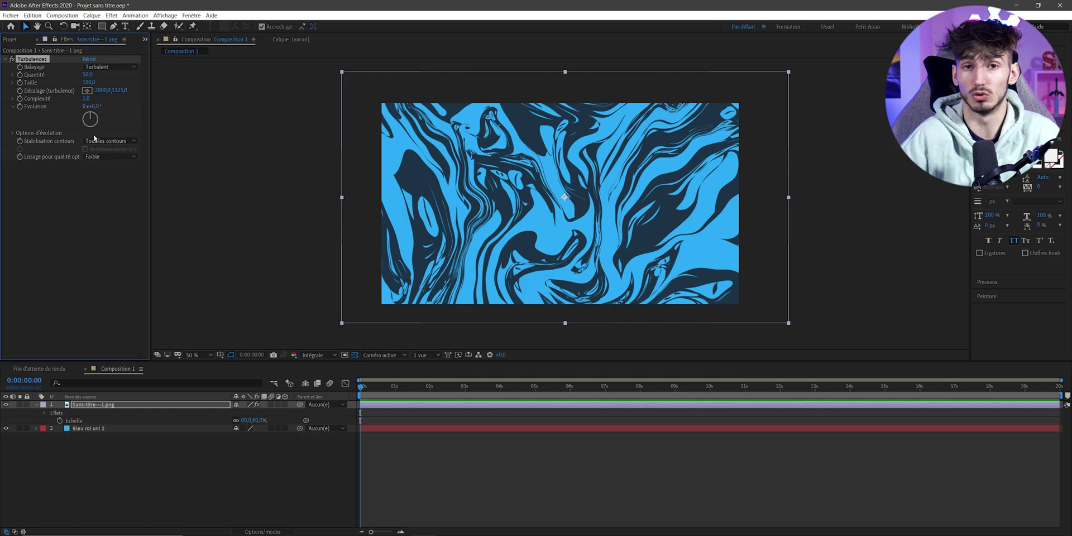
mouse_move(89, 75)
mouse_down()
mouse_move(127, 74)
mouse_move(428, 226)
mouse_up()
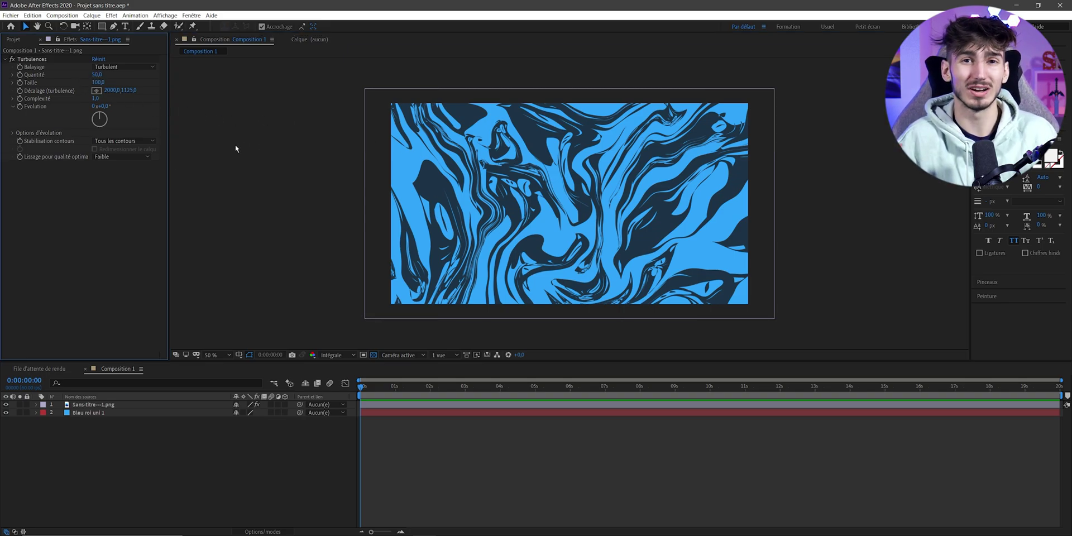
drag(98, 82, 223, 82)
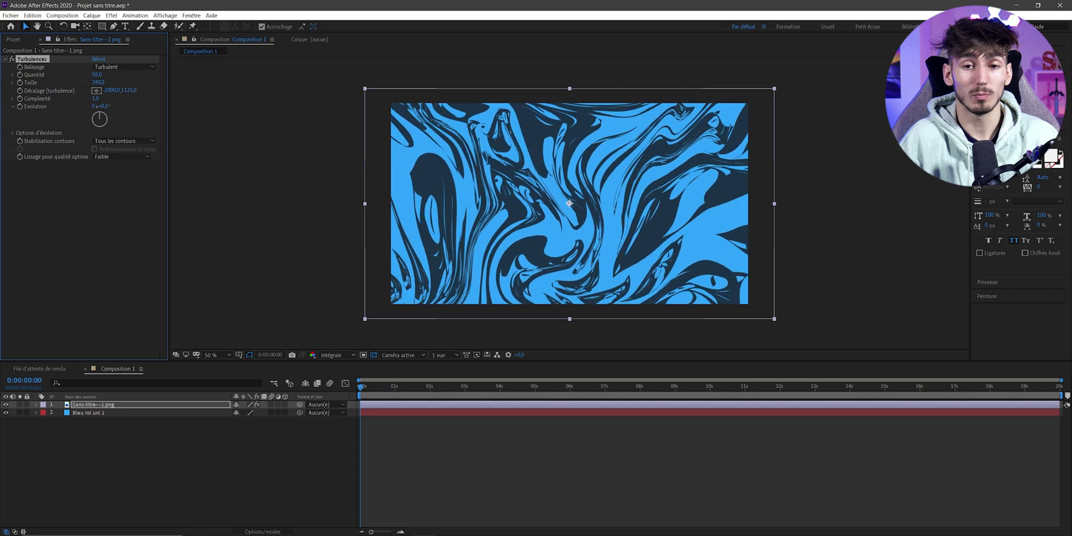
drag(98, 82, 113, 85)
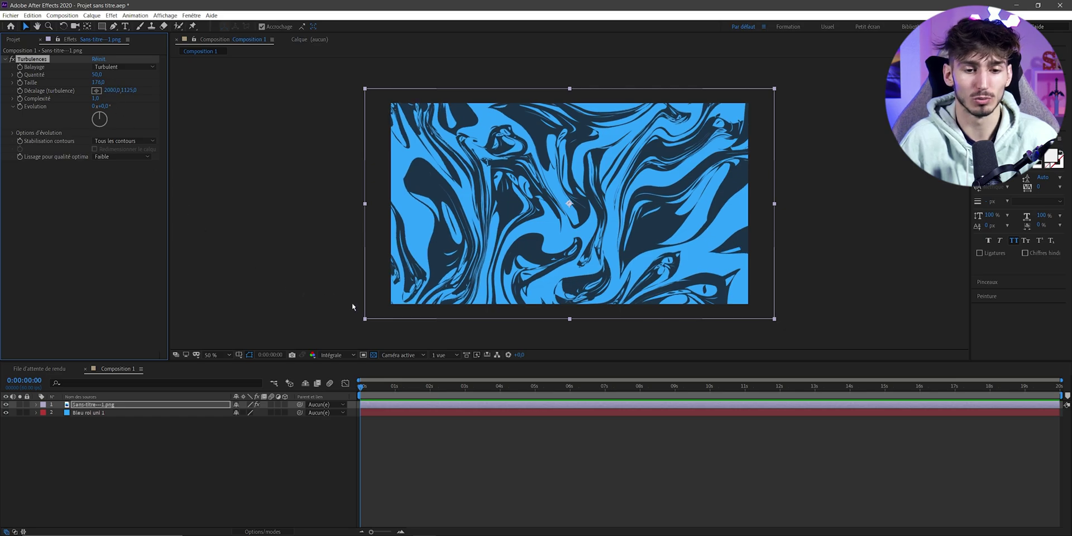
drag(106, 82, 118, 87)
Preview the warp, return to 0 s and set an Evolution keyframe at 0°.
key(space)
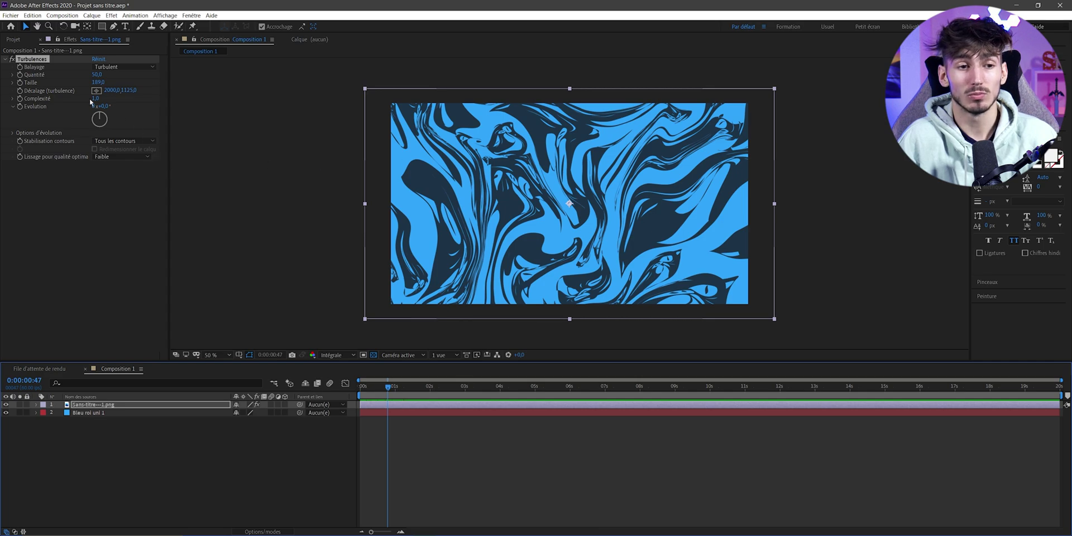
click(353, 307)
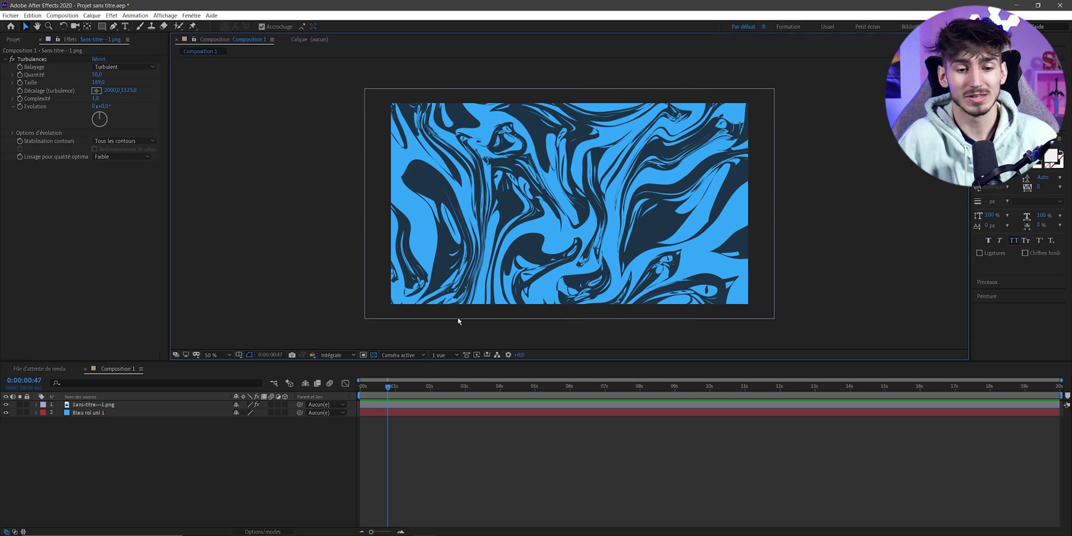
drag(385, 391, 353, 394)
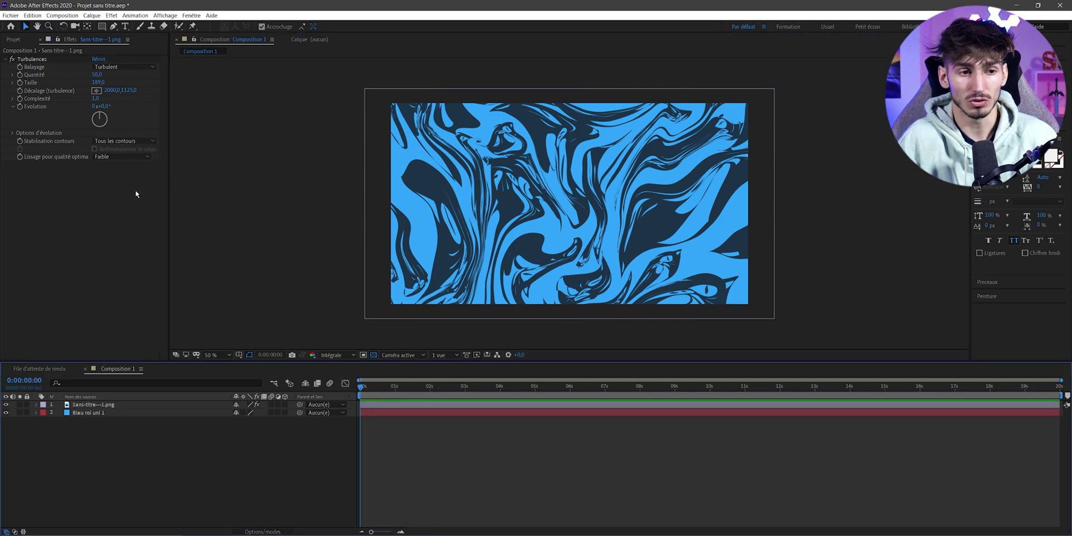
click(39, 110)
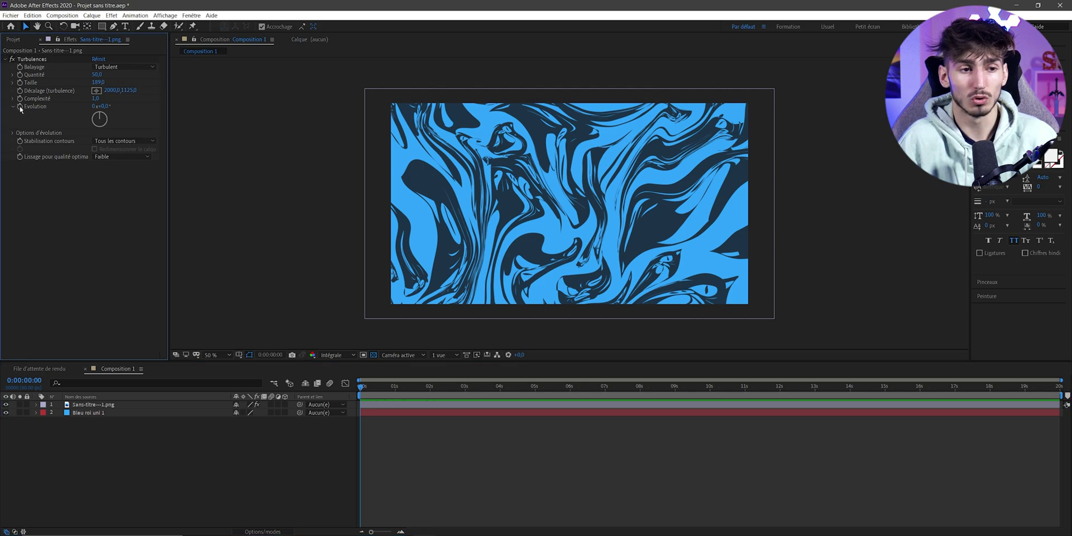
click(20, 110)
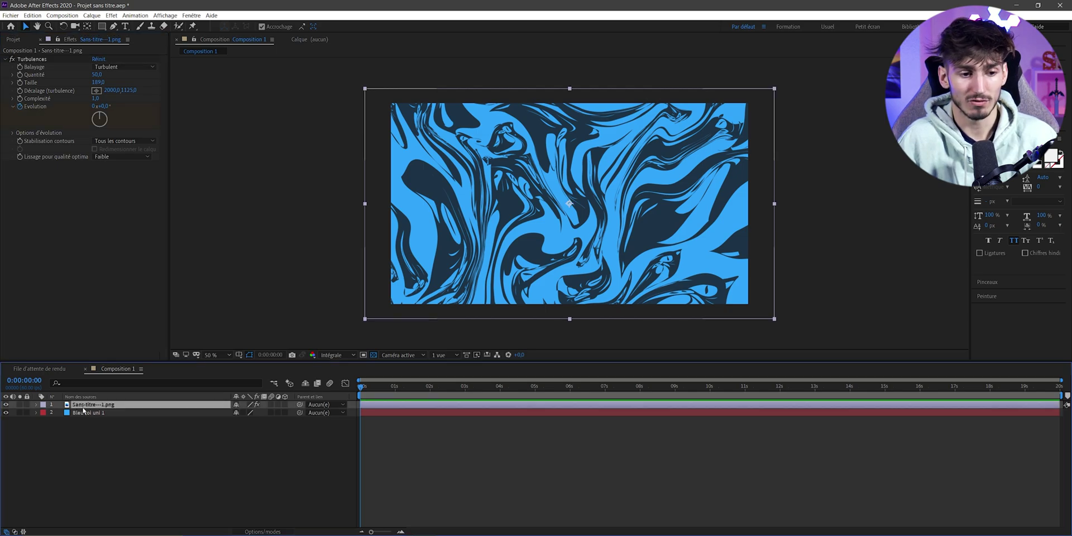
Add an Evolution keyframe of about 80° at 10 seconds and preview the swirl from the start.
key(u)
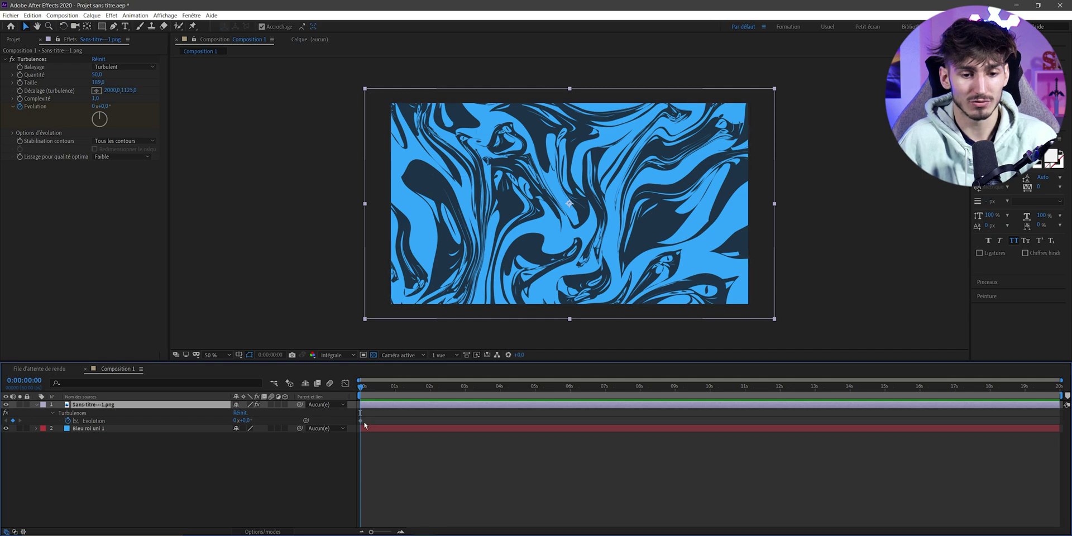
click(364, 425)
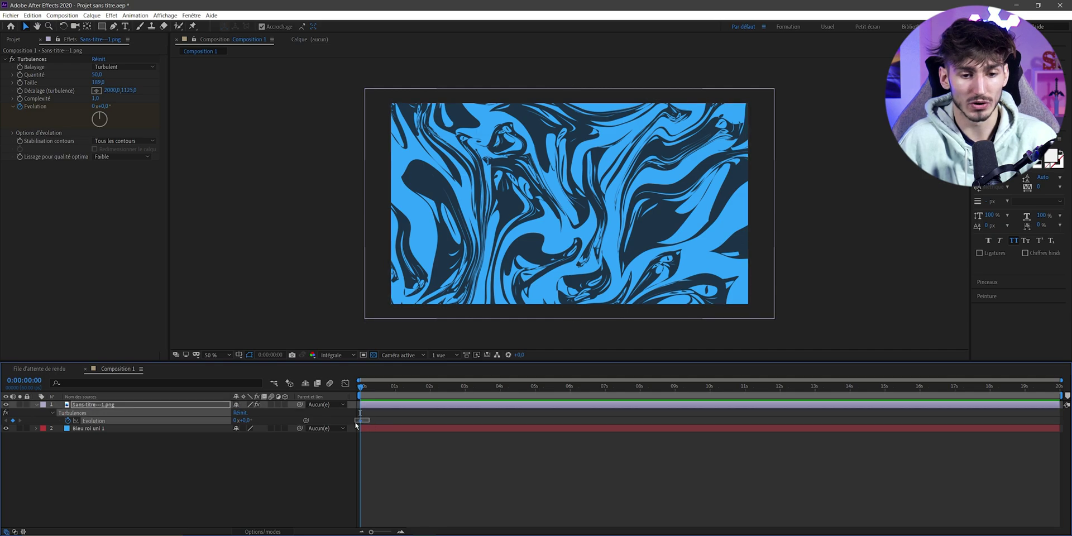
click(710, 387)
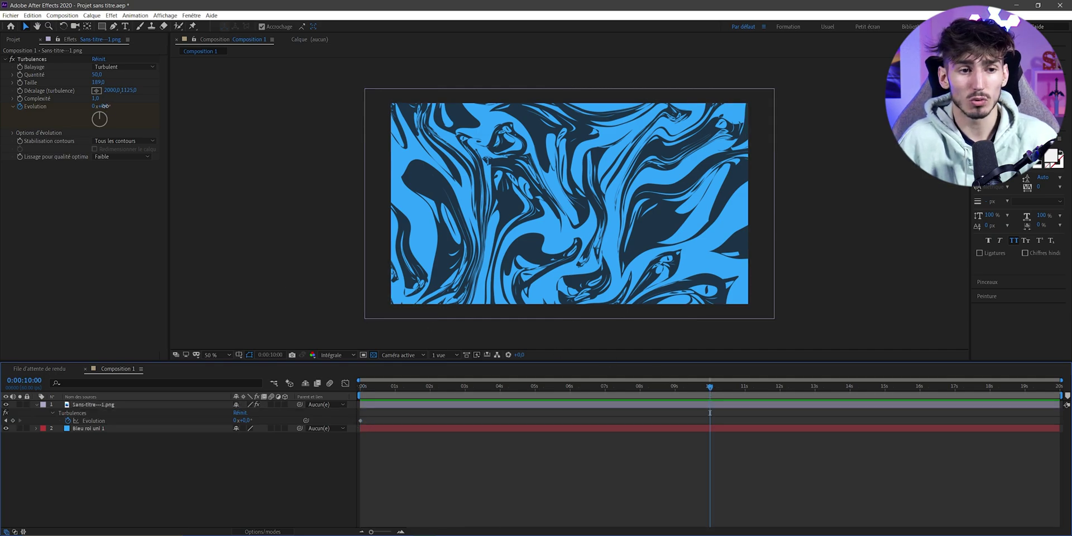
drag(104, 106, 154, 115)
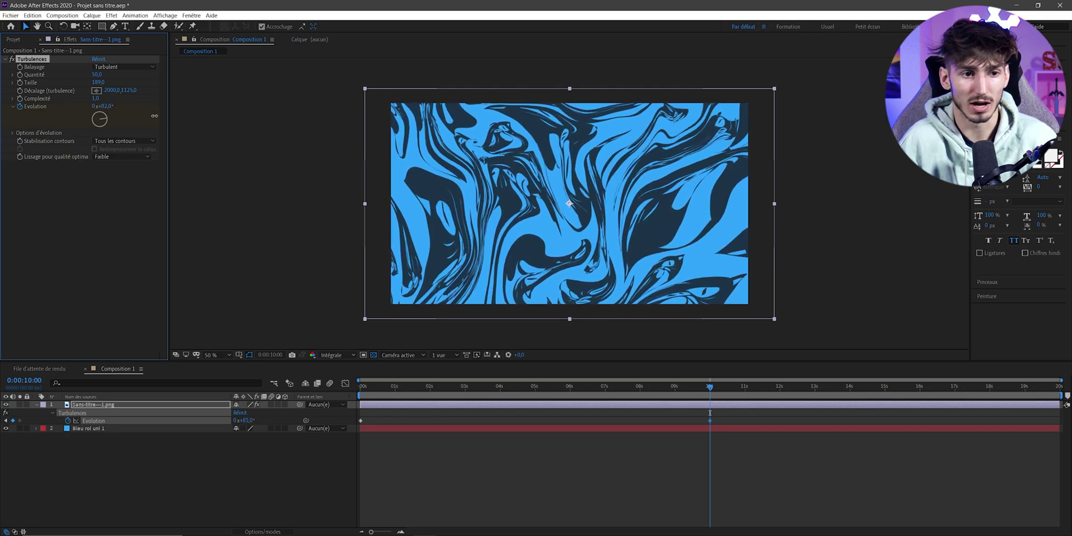
drag(502, 386, 345, 396)
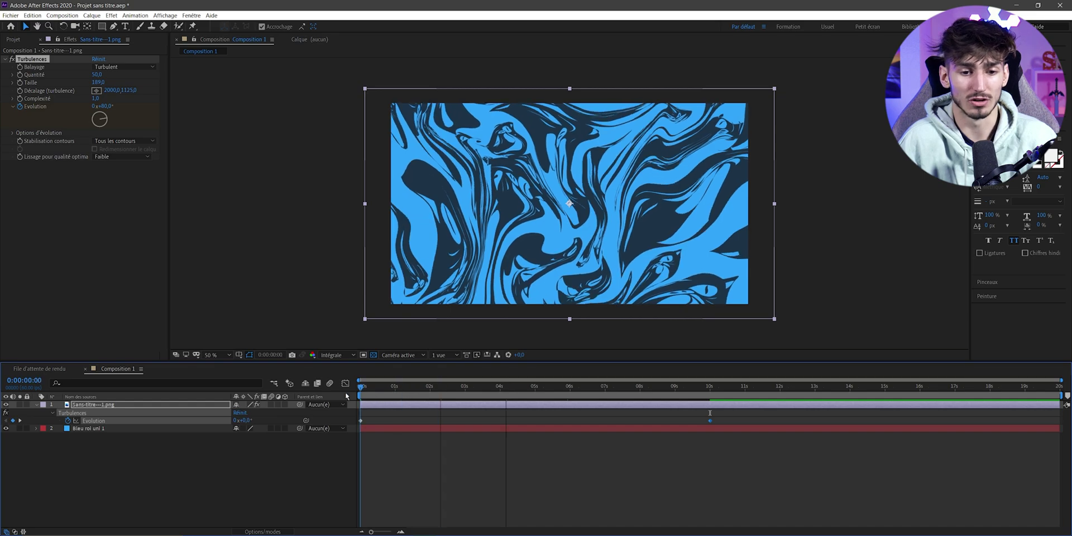
key(space)
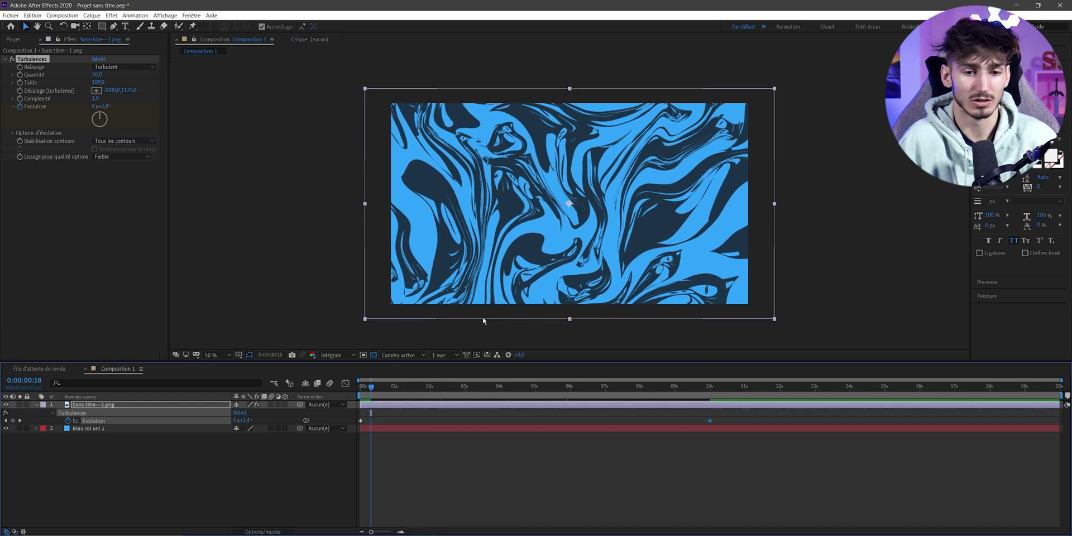
click(343, 356)
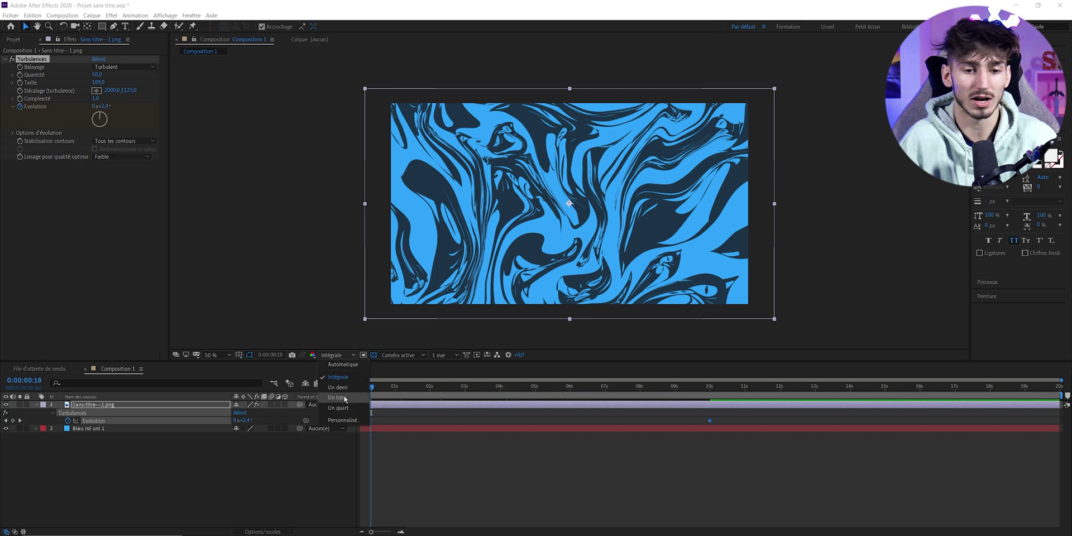
Preview at one-third resolution and raise the 10-second Evolution keyframe to 245°.
click(338, 398)
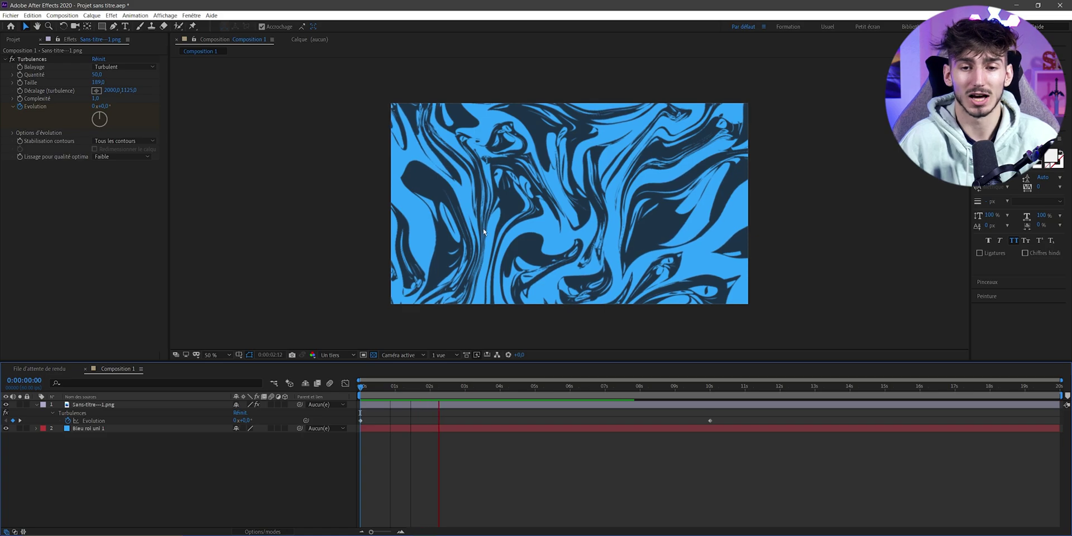
key(comma)
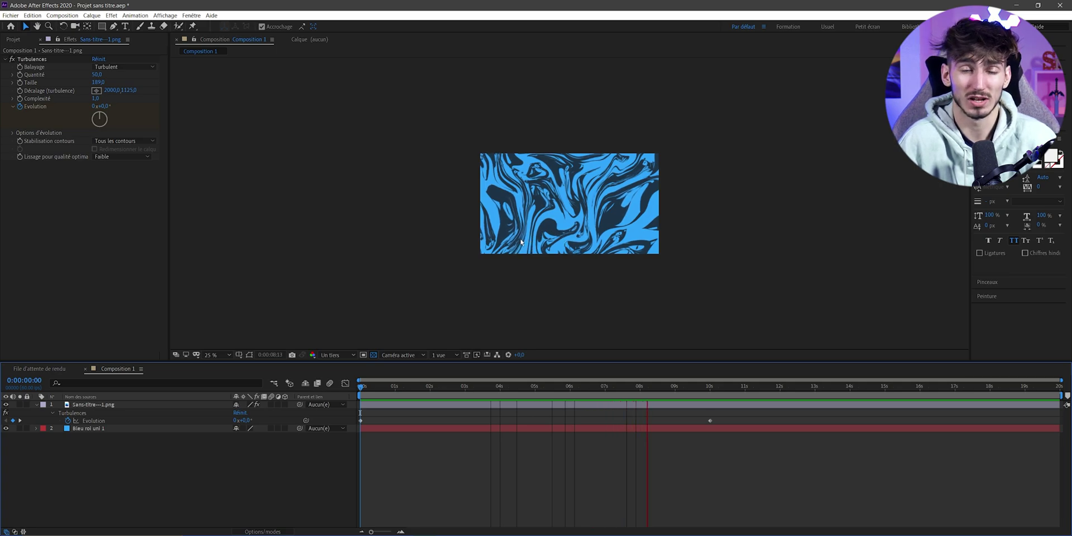
key(k)
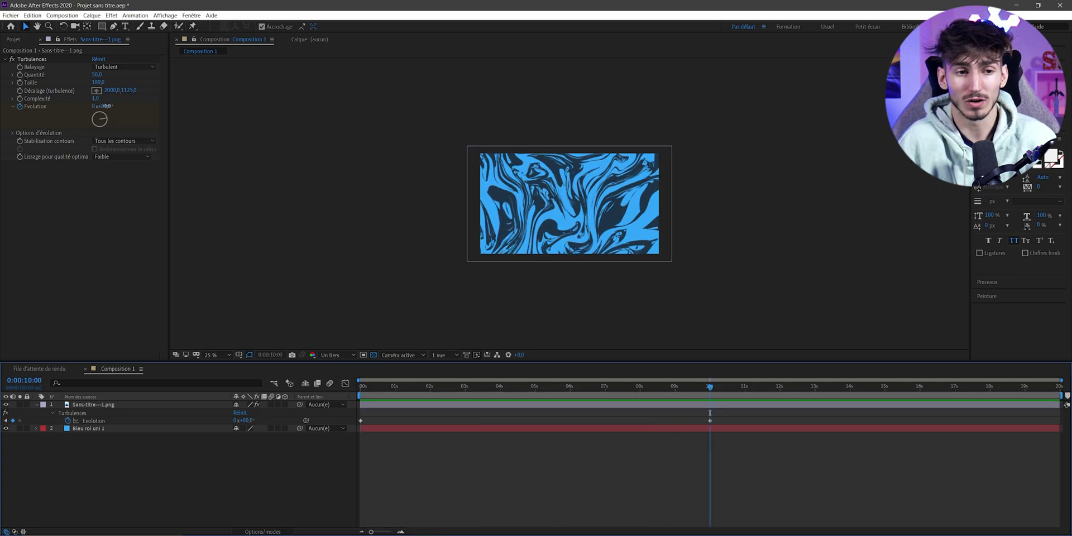
drag(106, 106, 193, 107)
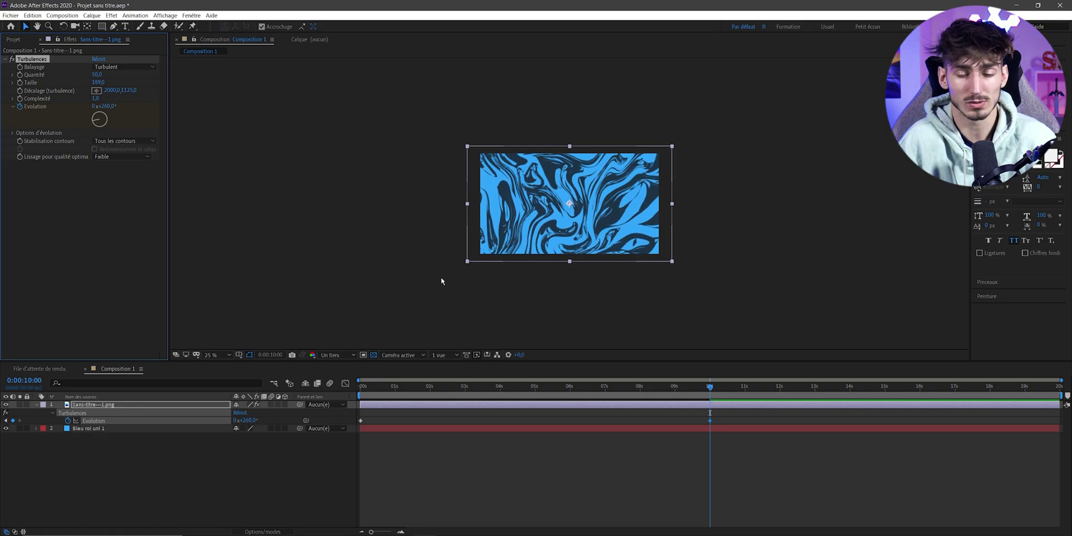
key(Home)
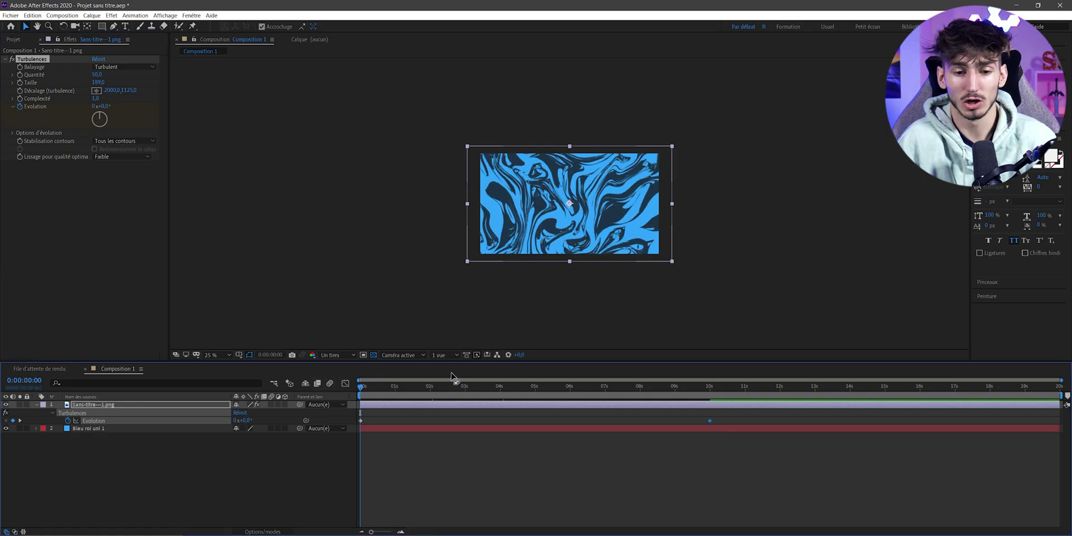
key(space)
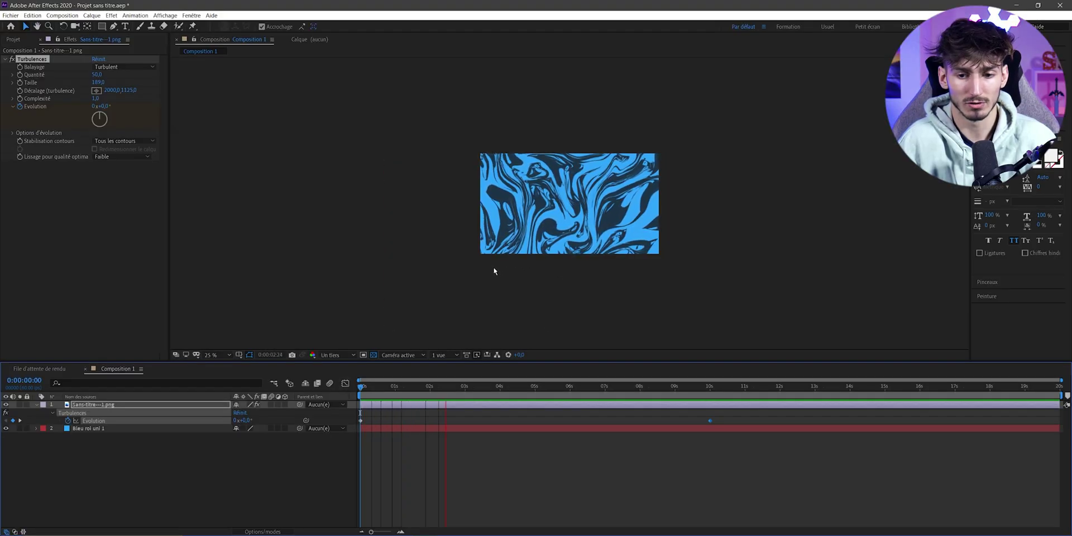
key(period)
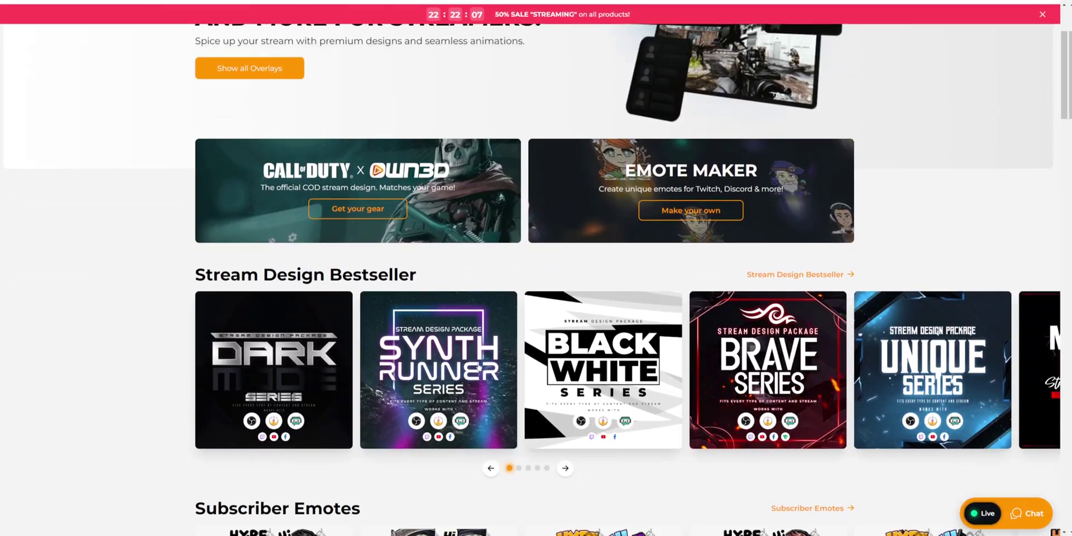
Open the Call of Duty overlay products and apply the 50% voucher, bringing the cart to €39.39.
scroll(559, 379, down, 2)
scroll(485, 313, up, 5)
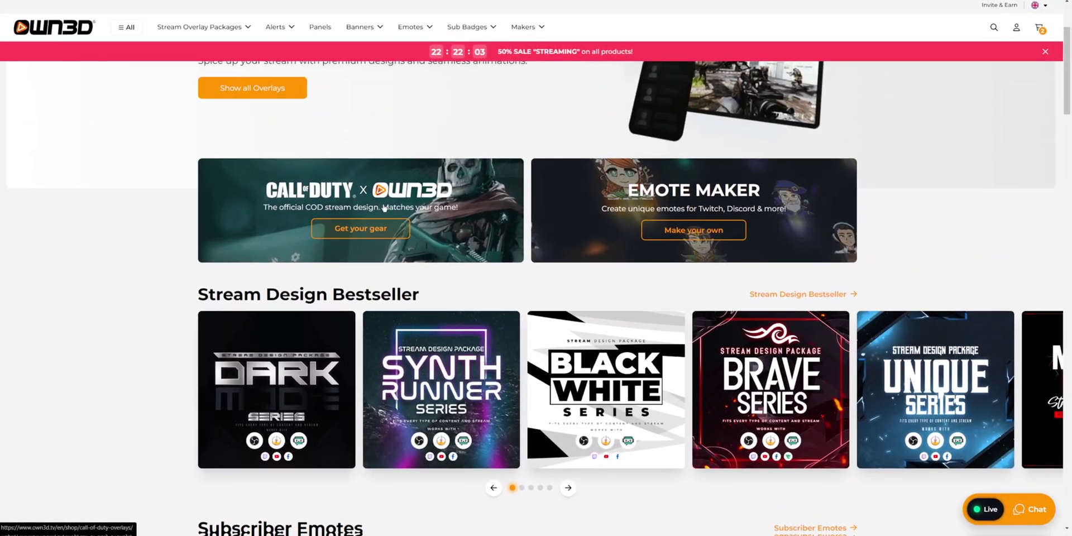
click(415, 249)
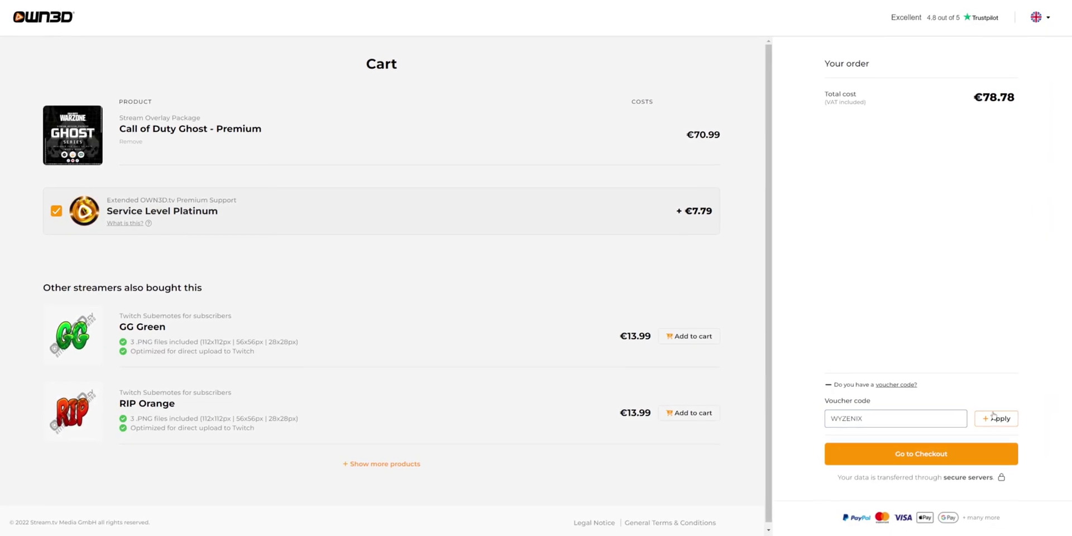
click(1000, 417)
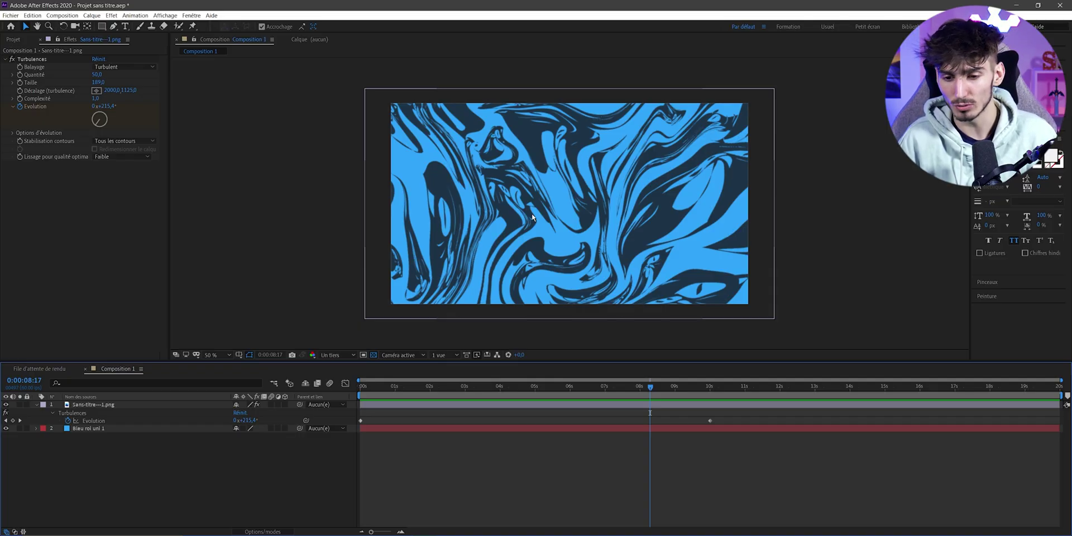
Preview the turbulence layer's motion, then apply Easy Ease to all its Evolution keyframes.
drag(1039, 386, 1056, 389)
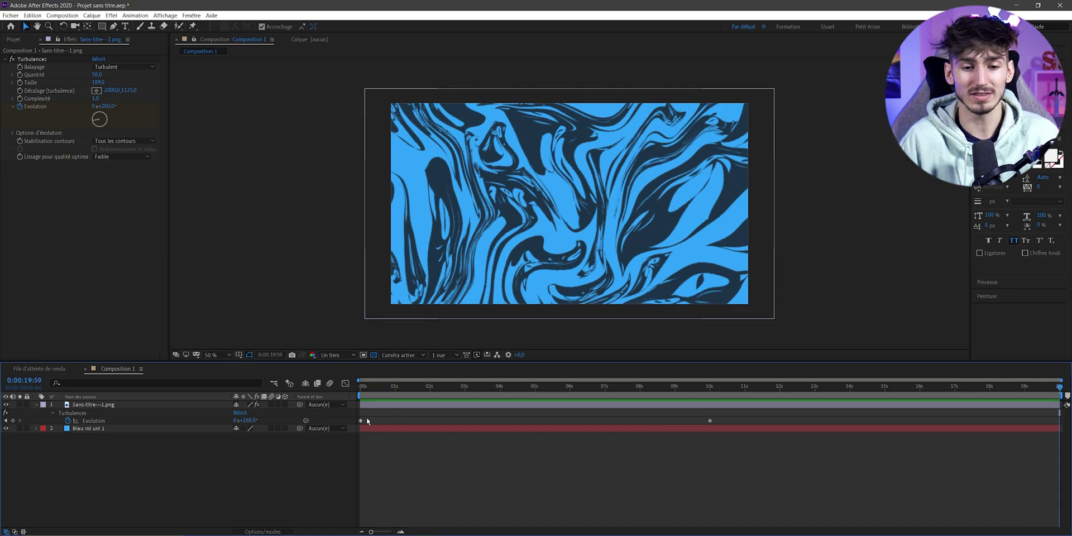
click(335, 405)
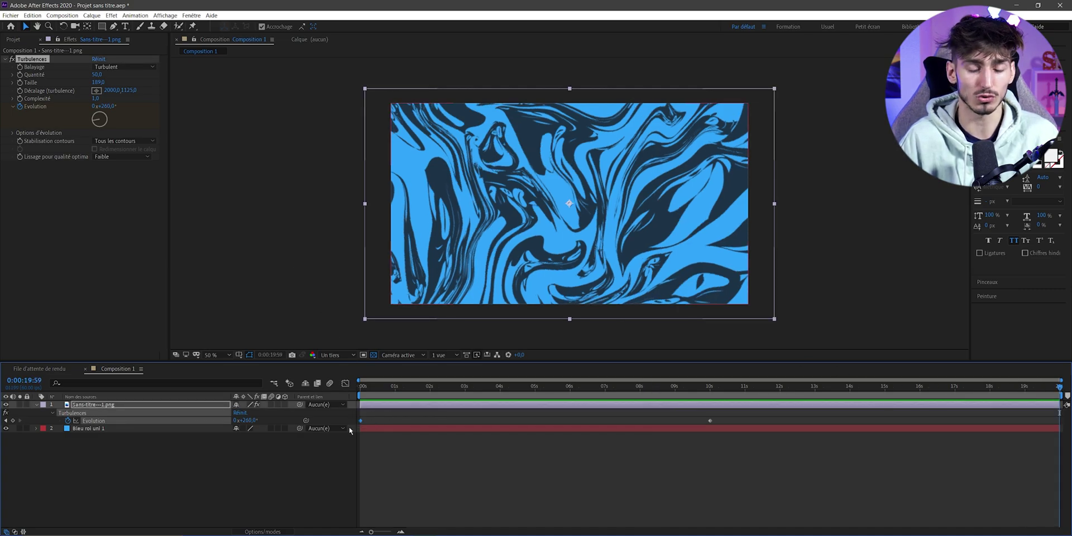
key(space)
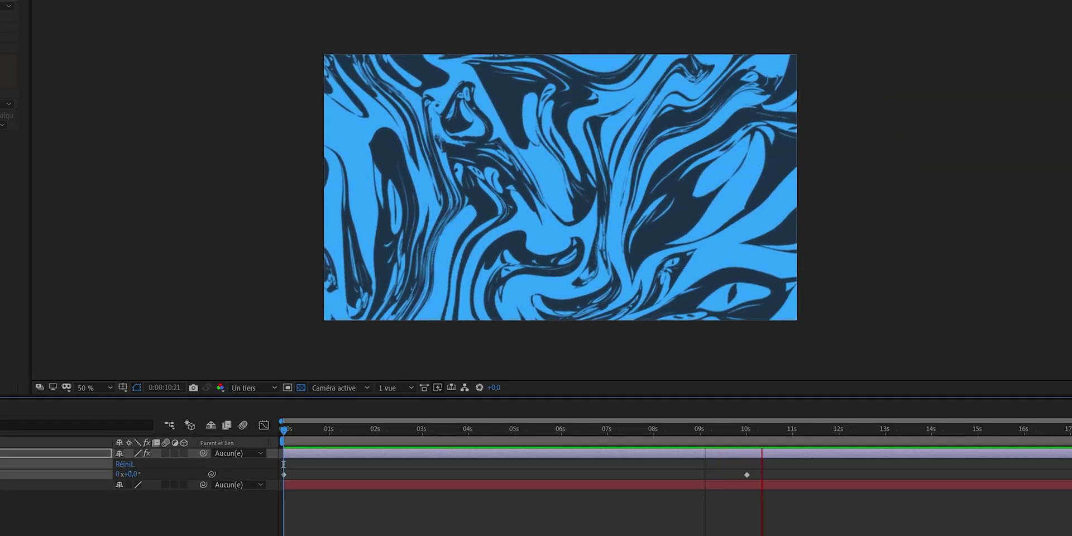
click(605, 387)
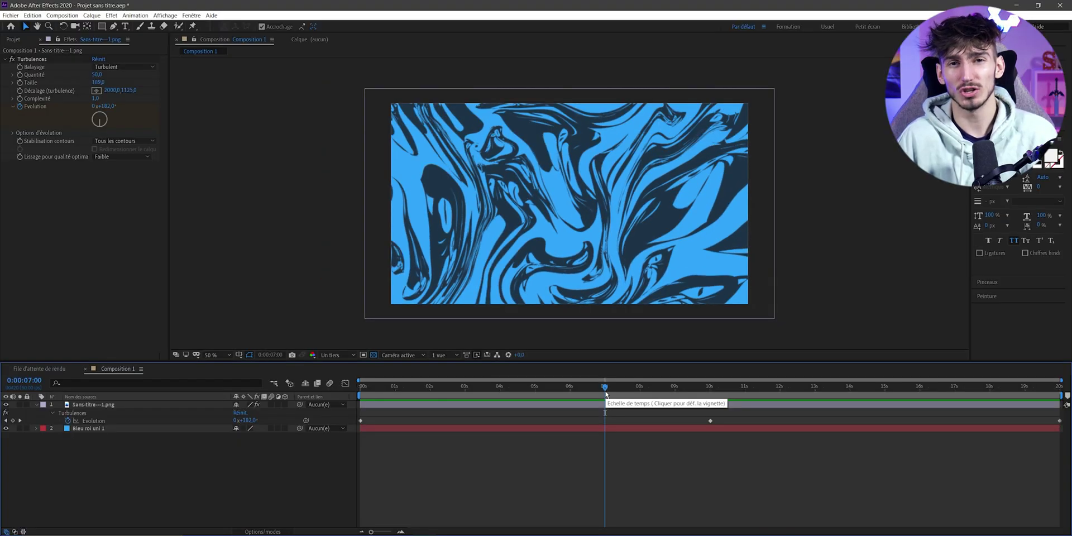
mouse_move(637, 390)
mouse_down()
mouse_move(844, 389)
mouse_move(729, 396)
mouse_up()
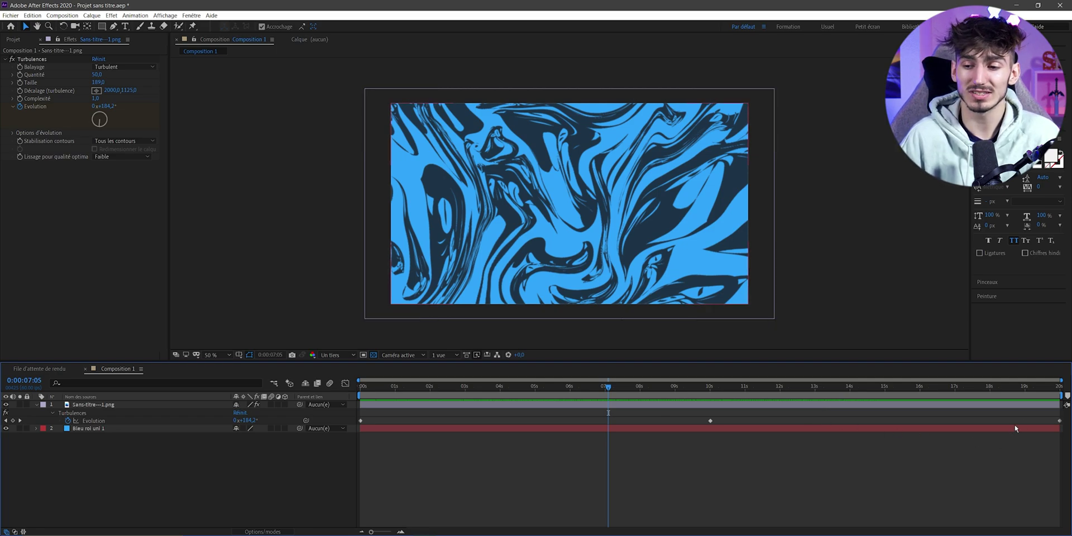
drag(1063, 416, 351, 423)
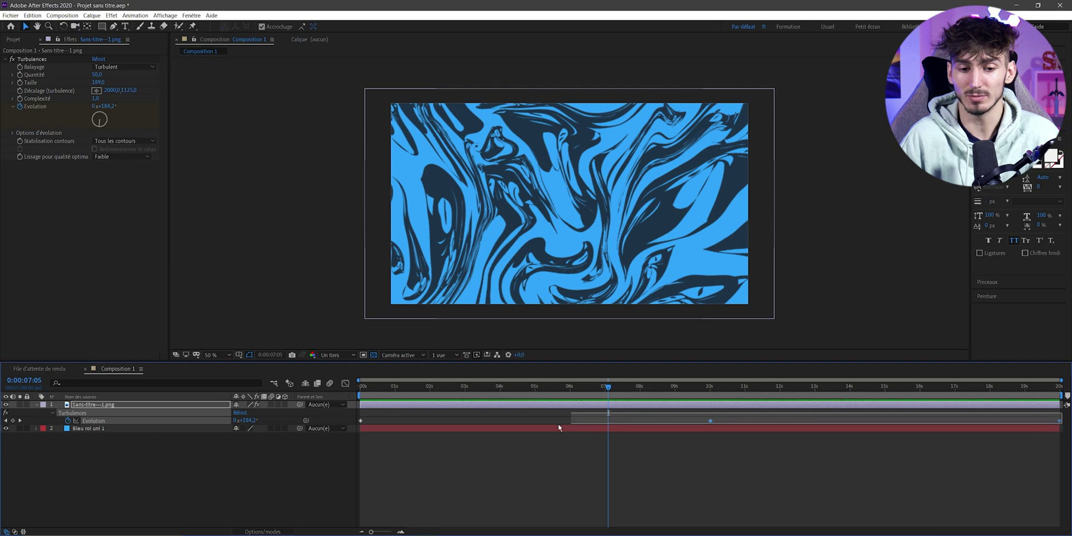
key(F9)
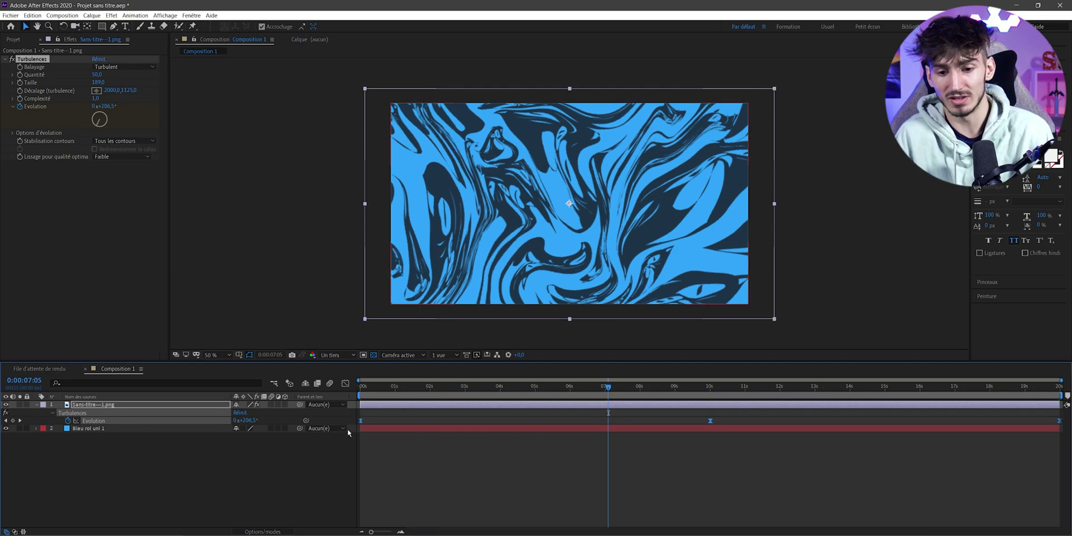
Show Evolution in the Graph Editor as a speed graph and scrub through the motion.
click(345, 383)
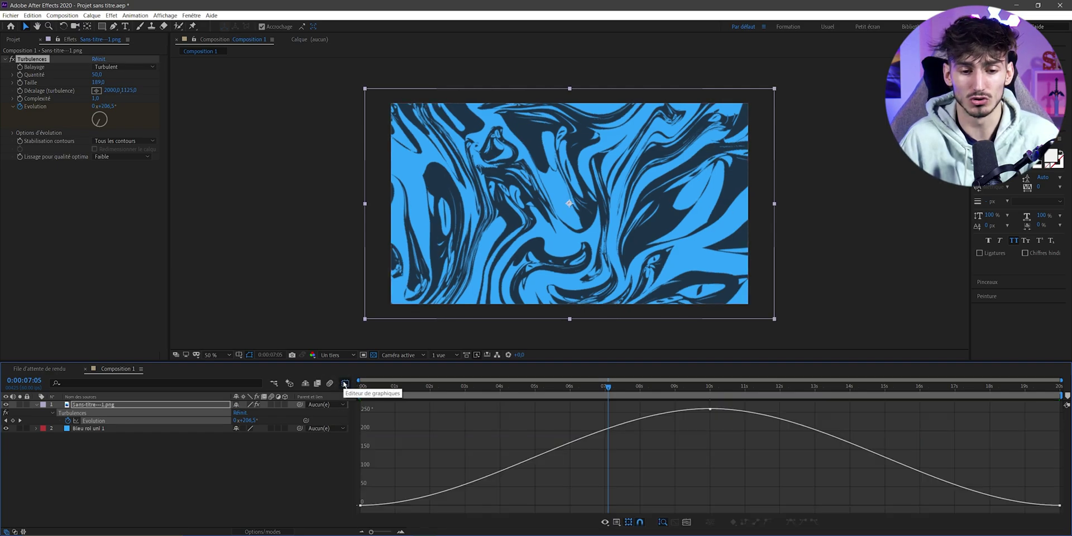
right_click(411, 433)
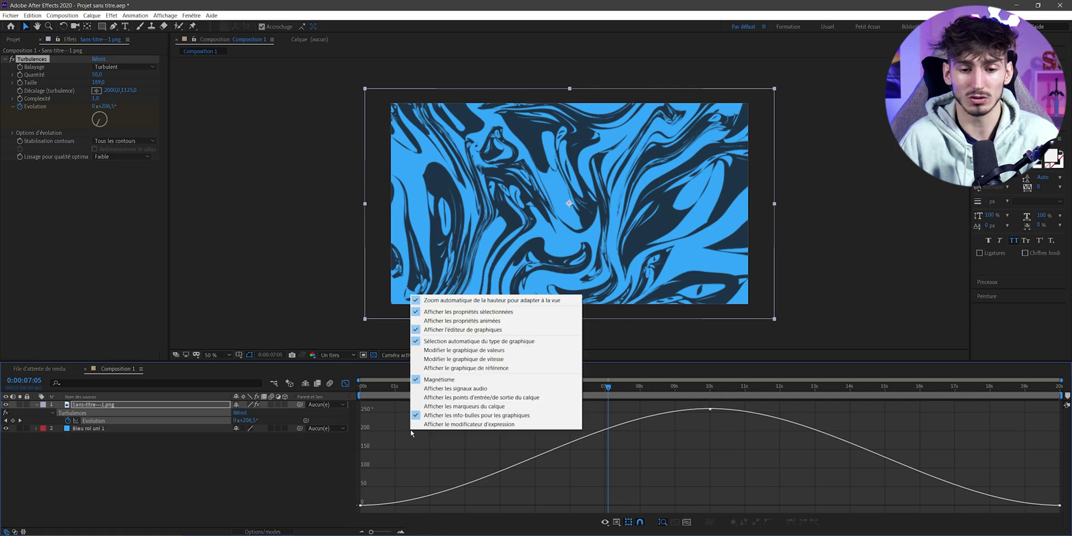
click(464, 359)
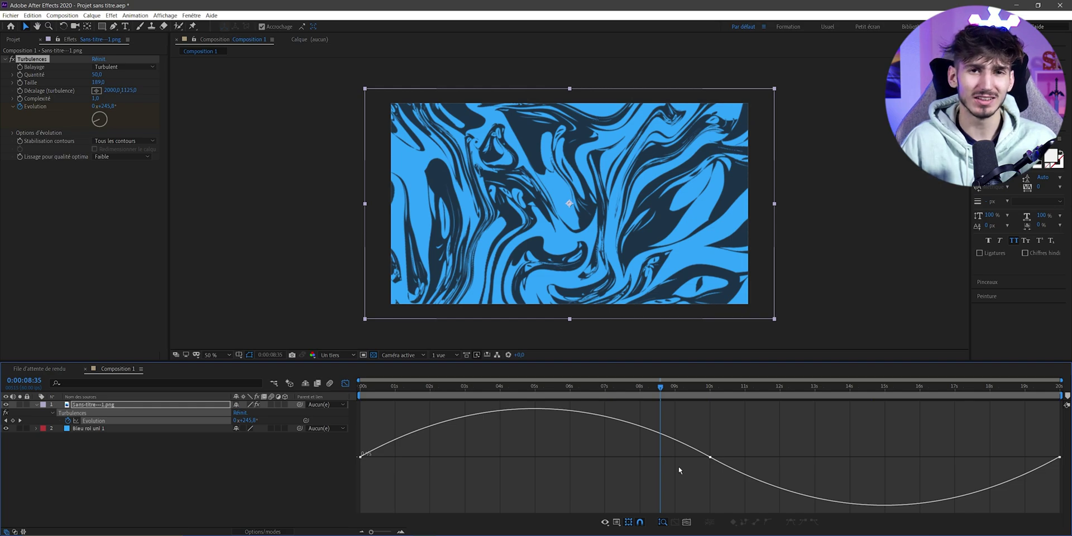
mouse_move(660, 387)
mouse_down()
mouse_move(804, 398)
mouse_move(708, 400)
mouse_up()
drag(612, 391, 794, 391)
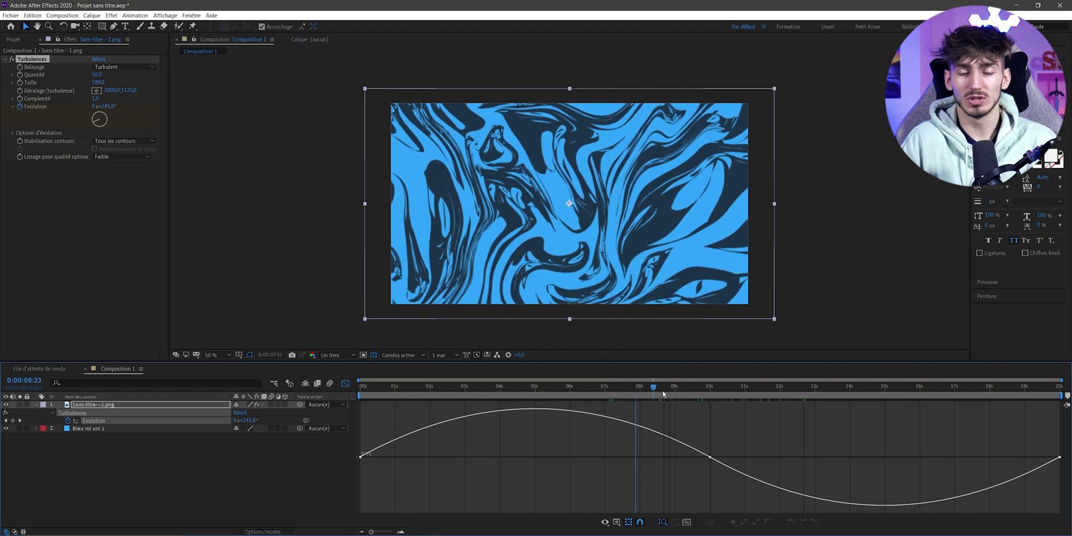
click(638, 386)
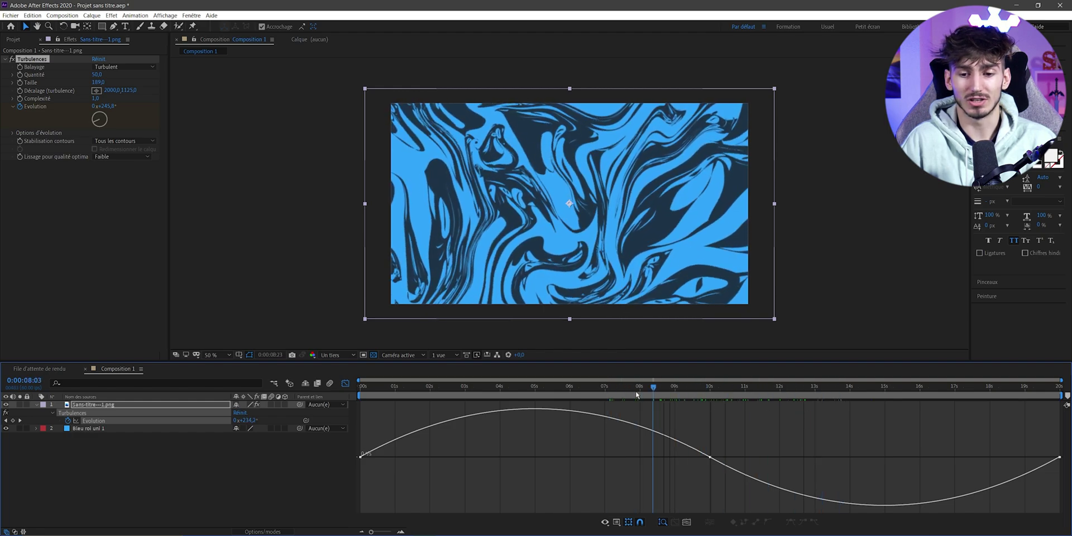
drag(638, 389, 840, 400)
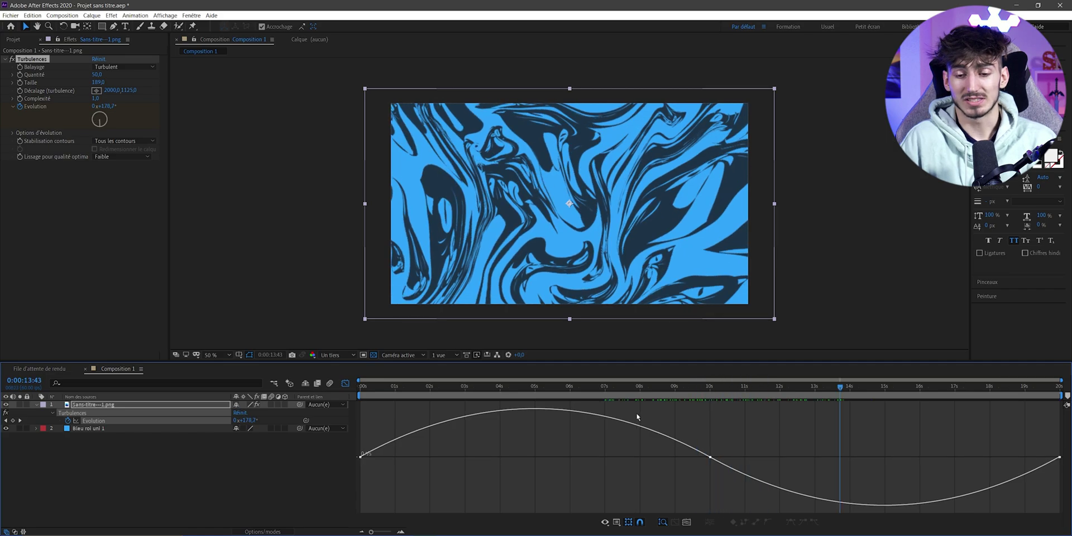
Pull the 10-second keyframe's incoming and outgoing influence handles inward for a sharper speed change.
drag(647, 441, 711, 479)
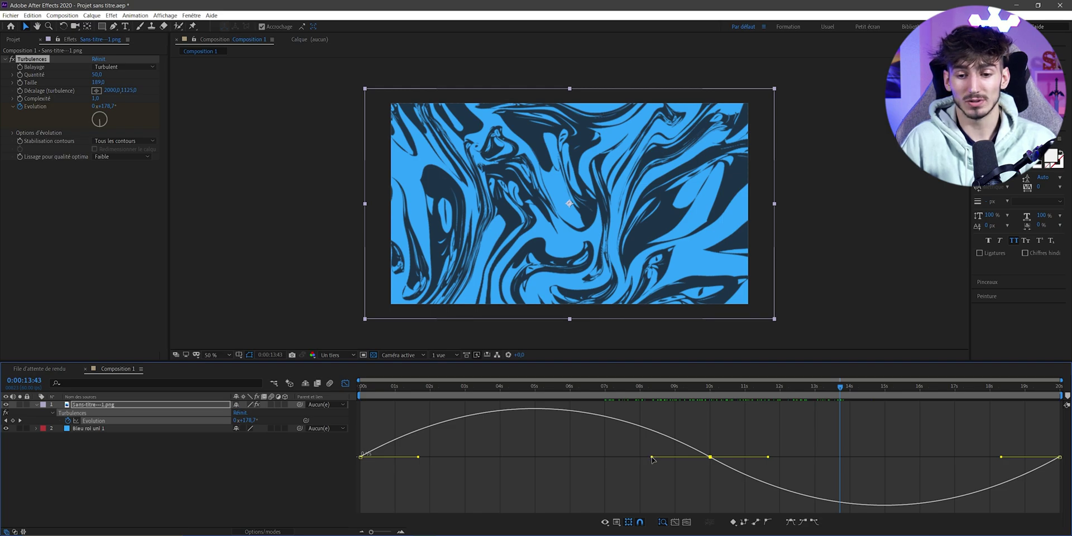
drag(652, 458, 681, 460)
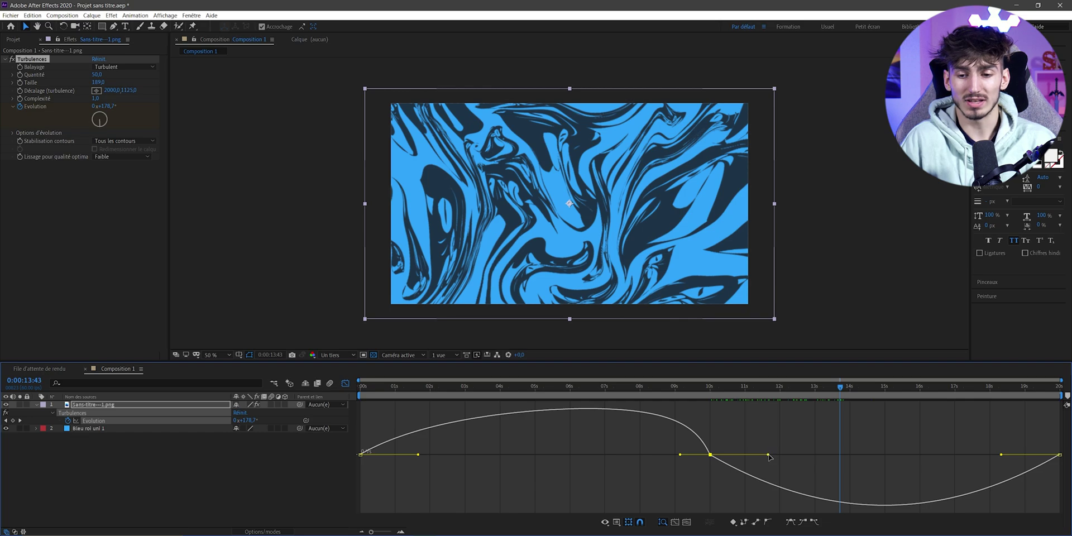
drag(768, 455, 737, 455)
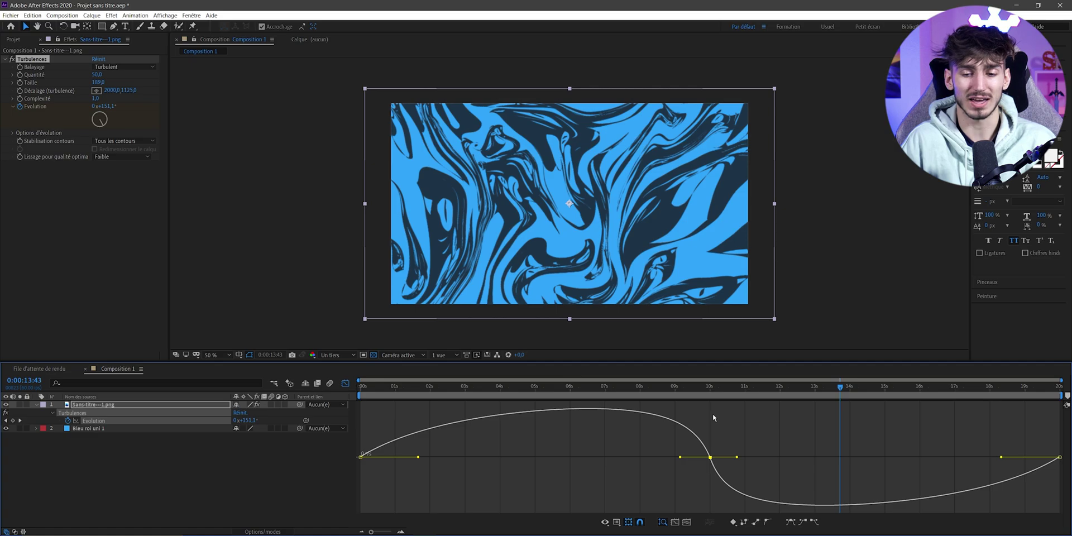
drag(689, 396, 608, 397)
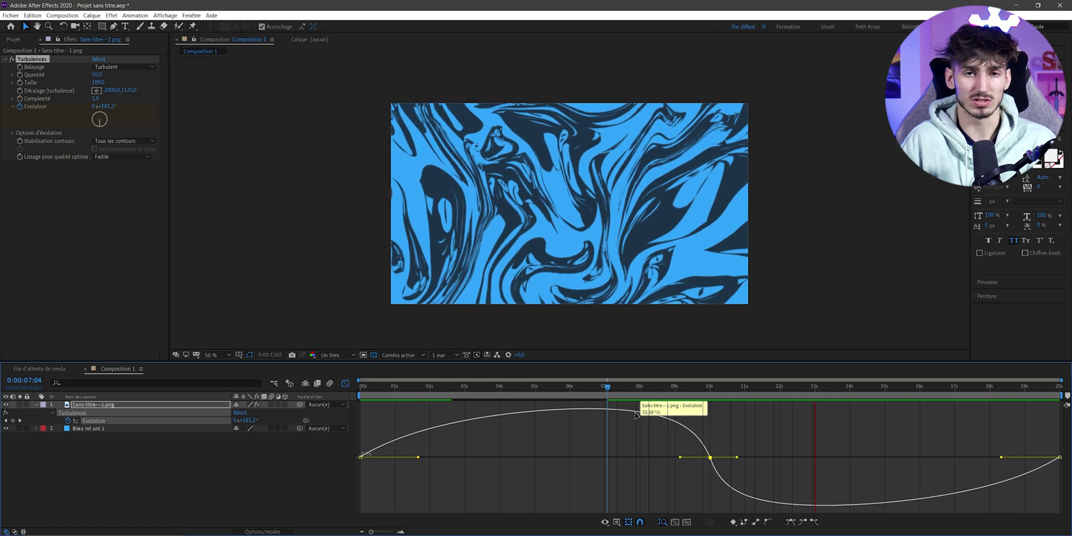
Shorten the ease influence on the first and last Evolution keyframes in the speed graph.
key(space)
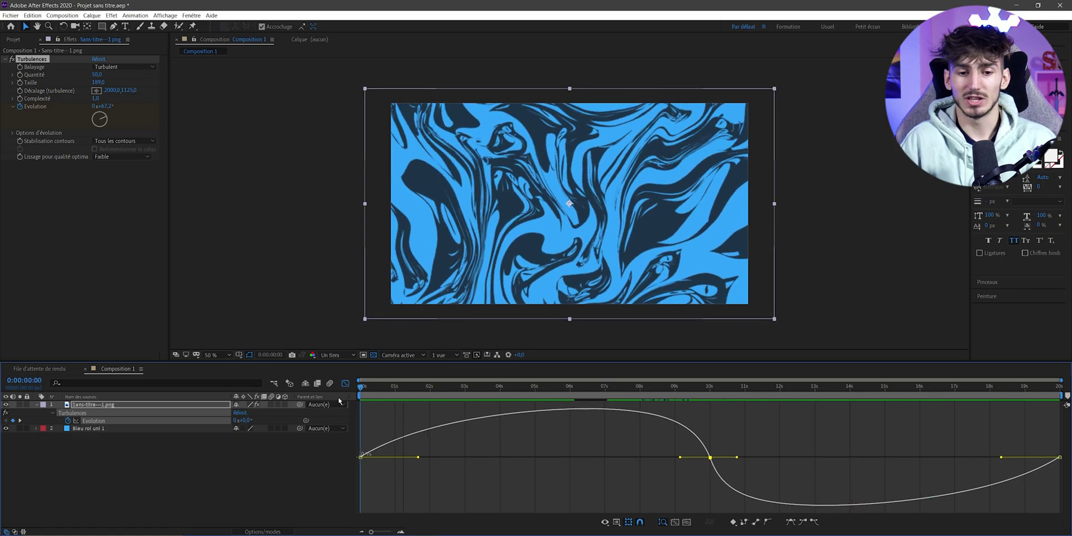
key(space)
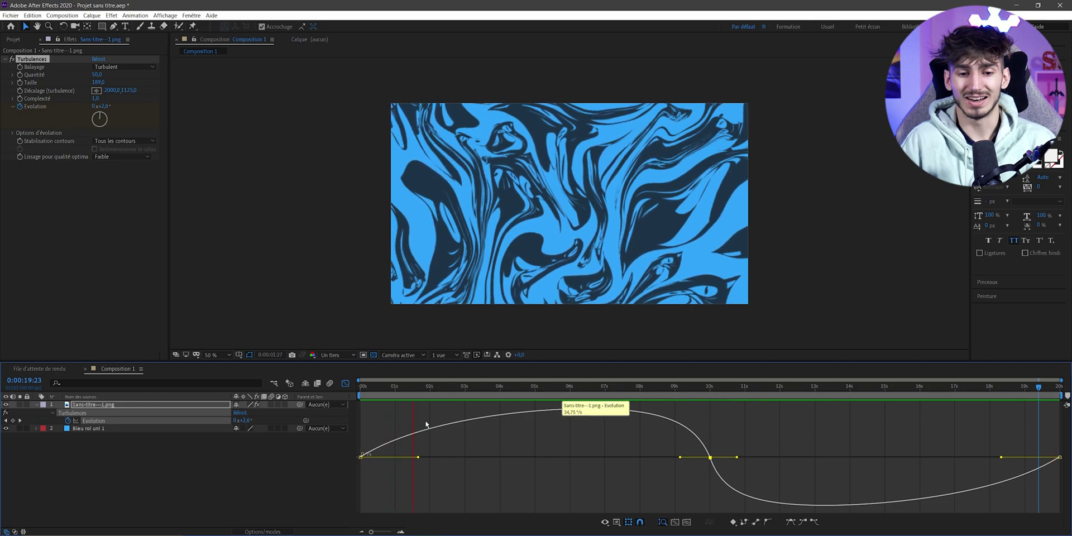
key(space)
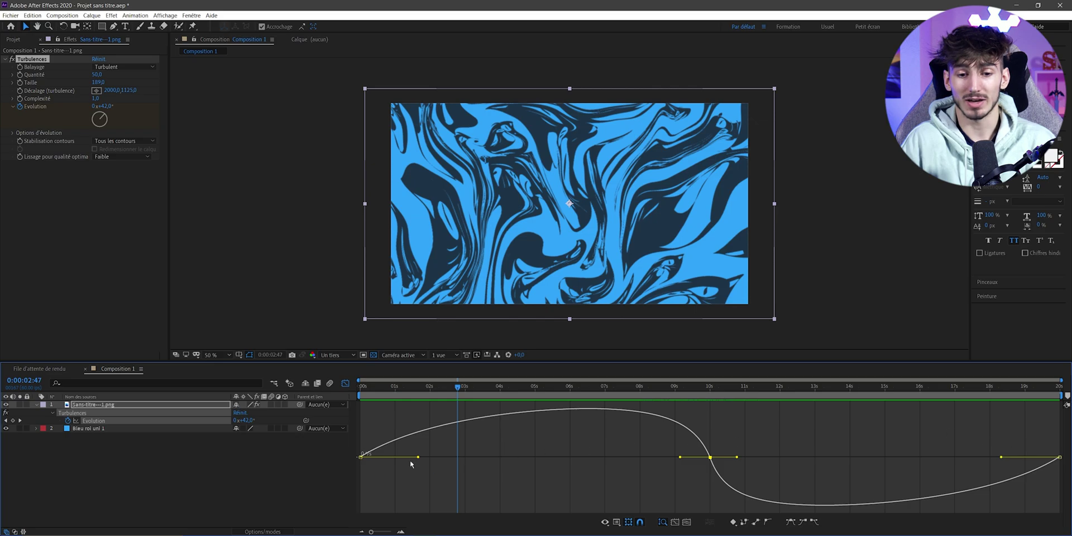
click(360, 457)
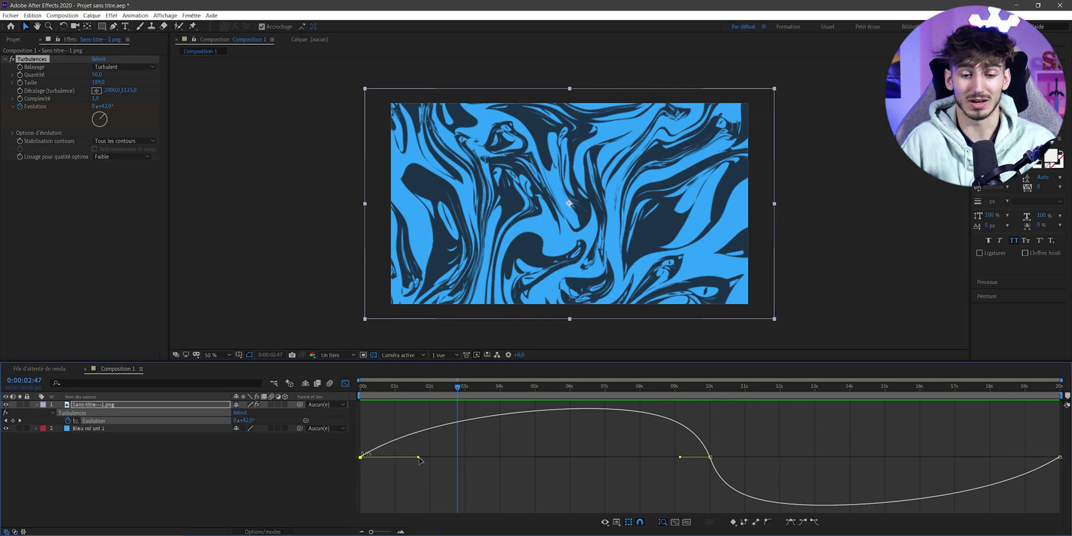
drag(420, 459, 463, 438)
mouse_move(1063, 442)
mouse_down()
mouse_move(1000, 474)
mouse_move(1029, 454)
mouse_up()
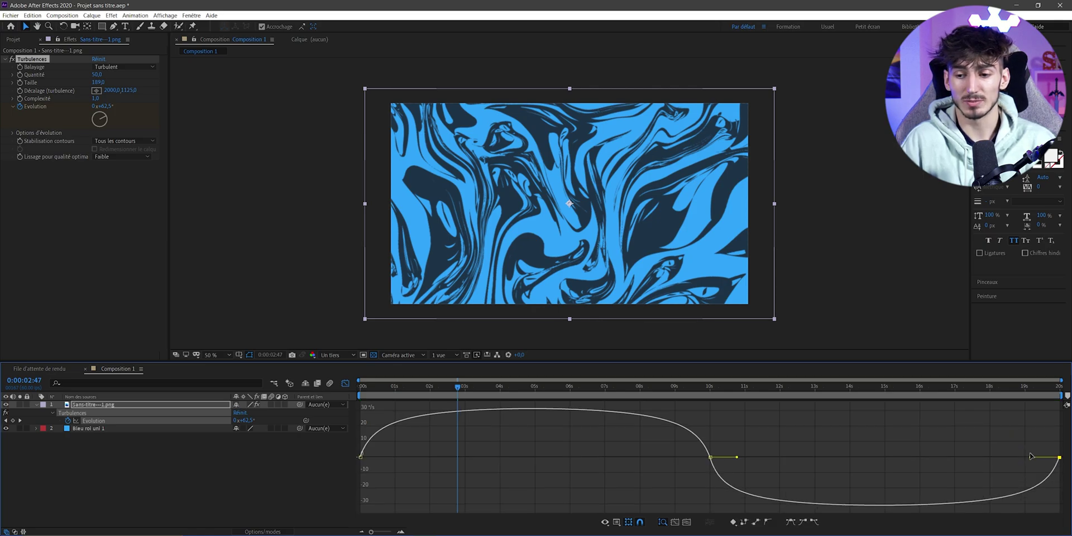
Preview the loop from the start, then return from the graph to the layer bar view.
key(Home)
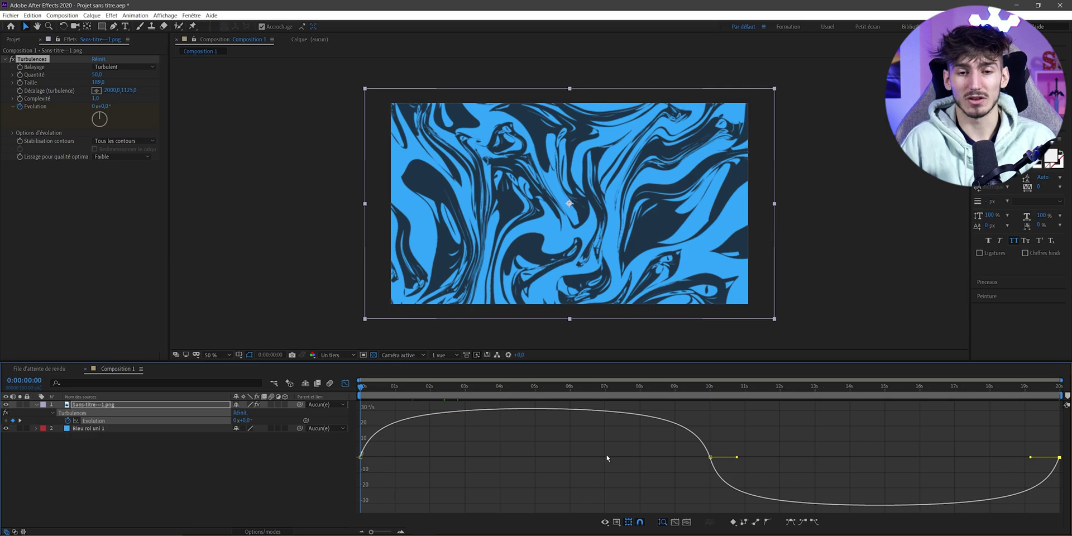
key(space)
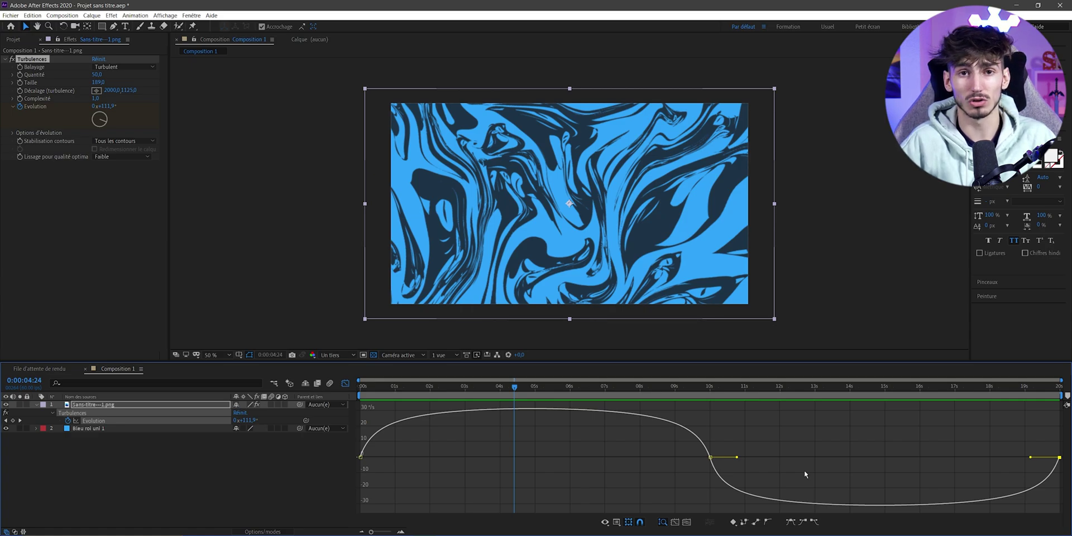
key(shift+F3)
click(855, 176)
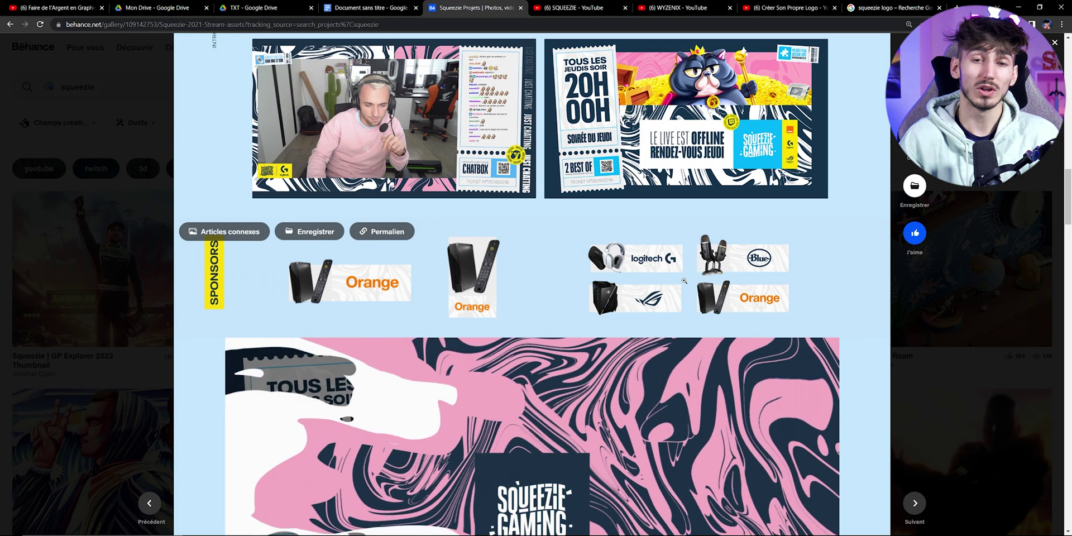
scroll(364, 275, down, 3)
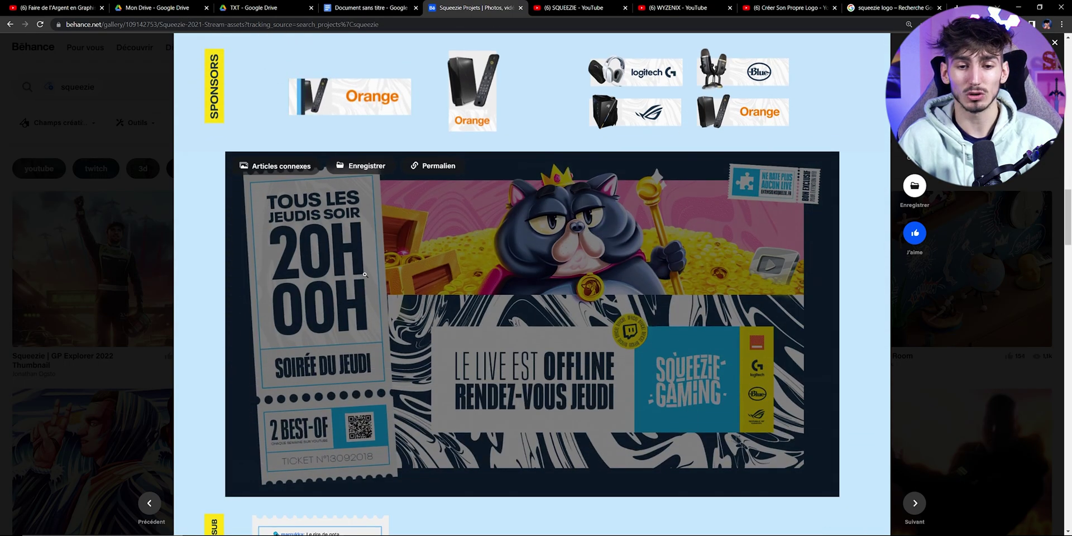
scroll(524, 323, down, 1)
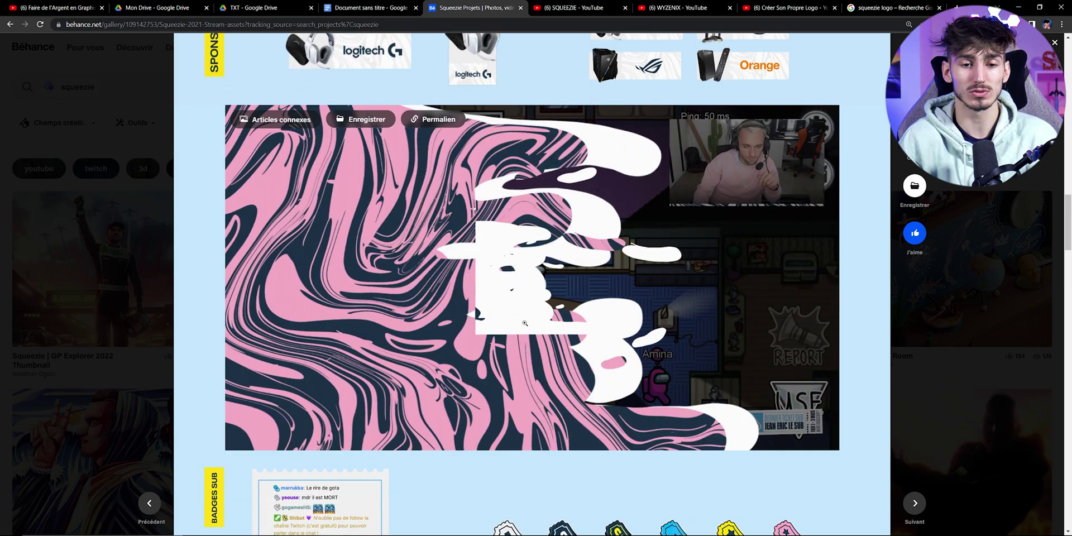